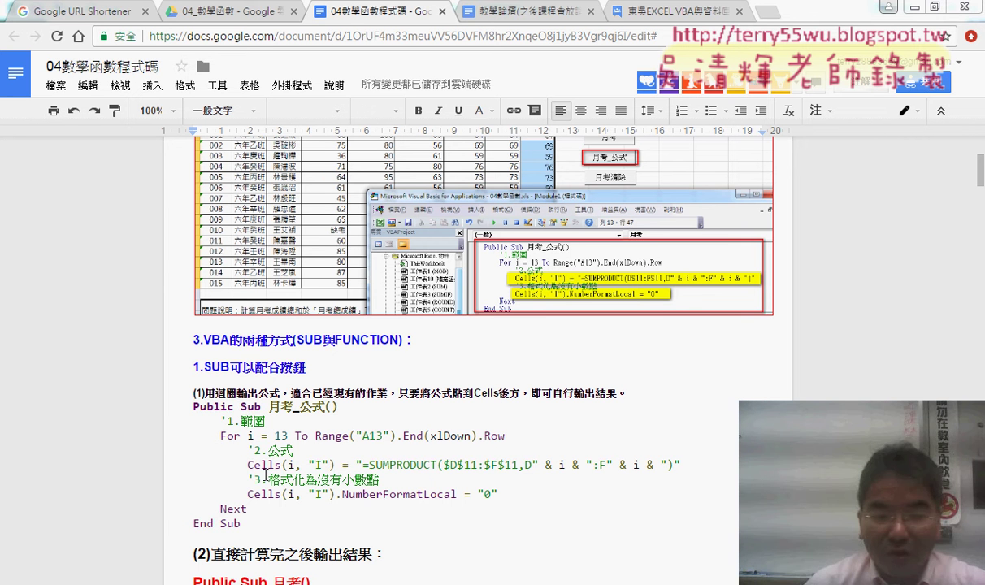
- Highlight the 月考_公式 code block, then its two number-format lines and the quoted "0" format
left_click_drag(244, 524, 176, 408)
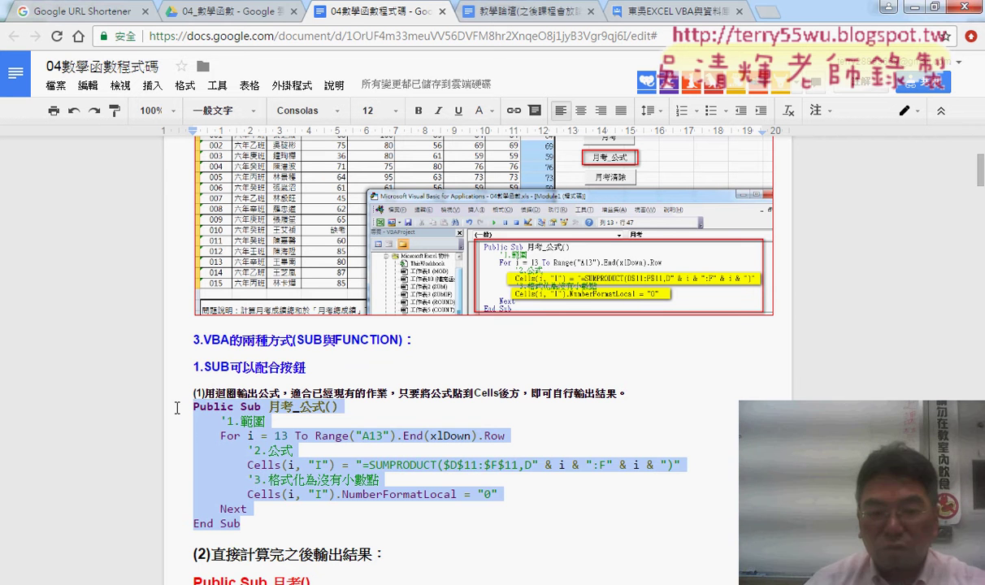
left_click(502, 494)
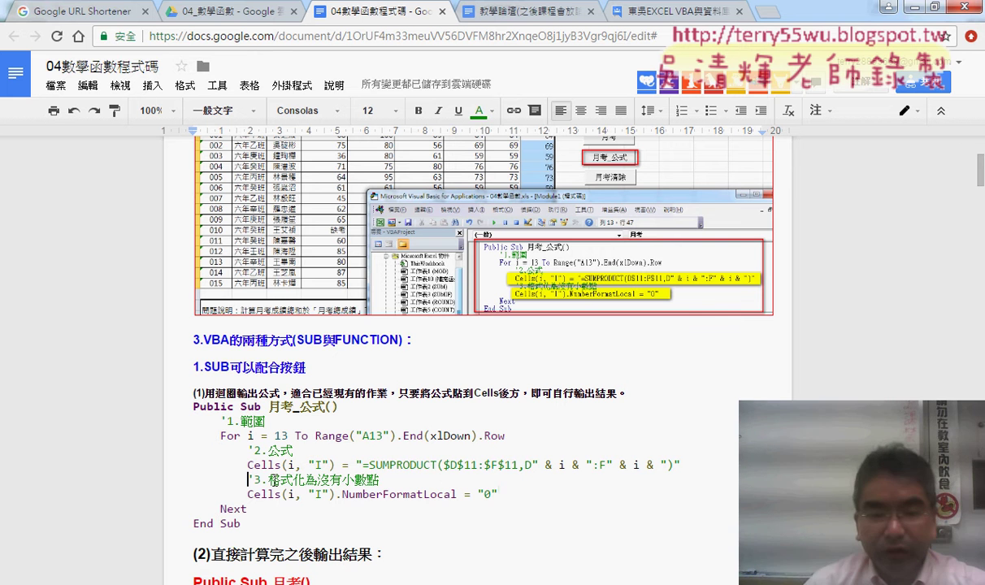
left_click_drag(248, 481, 514, 494)
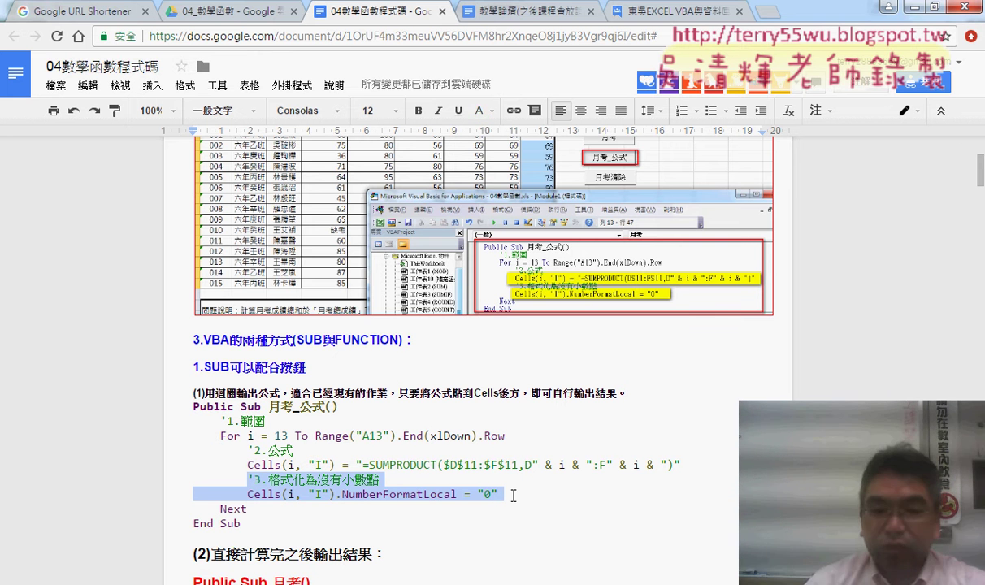
left_click(513, 495)
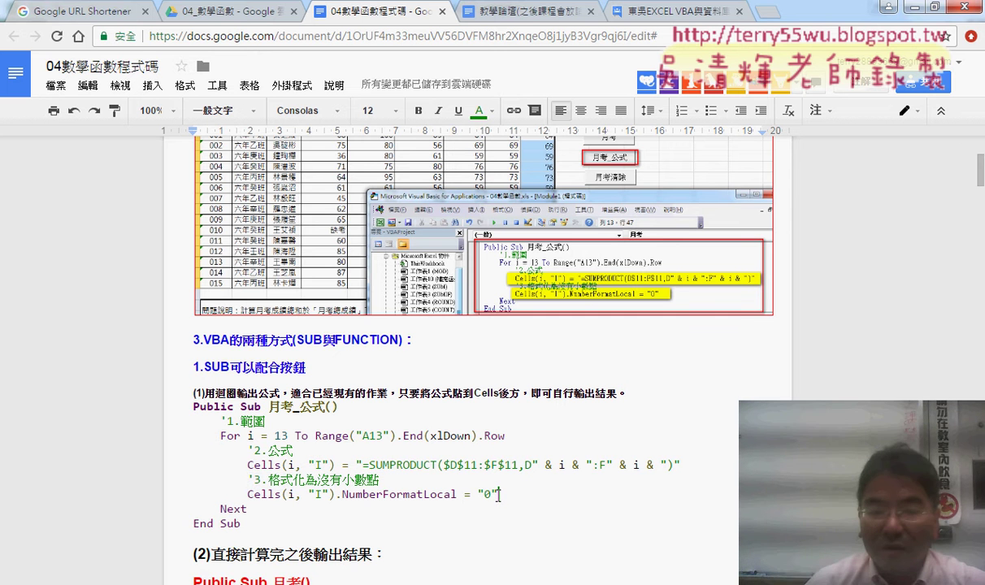
double_click(494, 494)
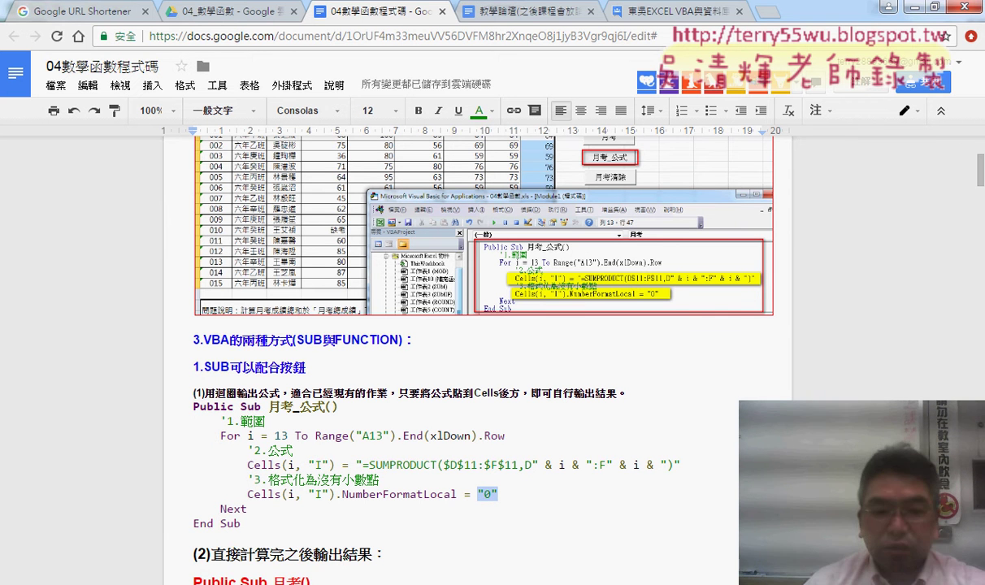
- Run the 月考 macro to fill I13:I27 with weighted totals, shown to one decimal place
mouse_move(247, 579)
left_click(208, 539)
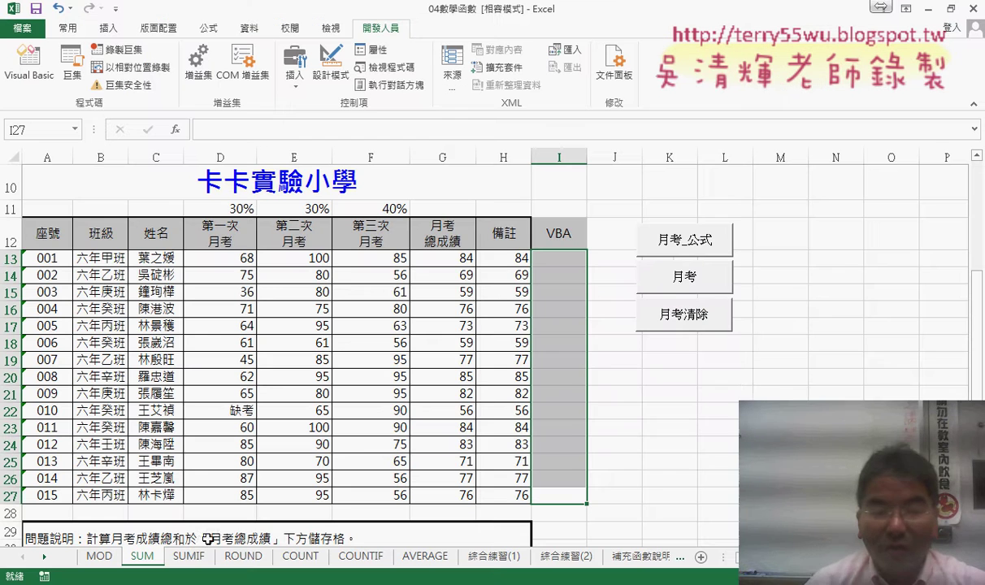
left_click(685, 278)
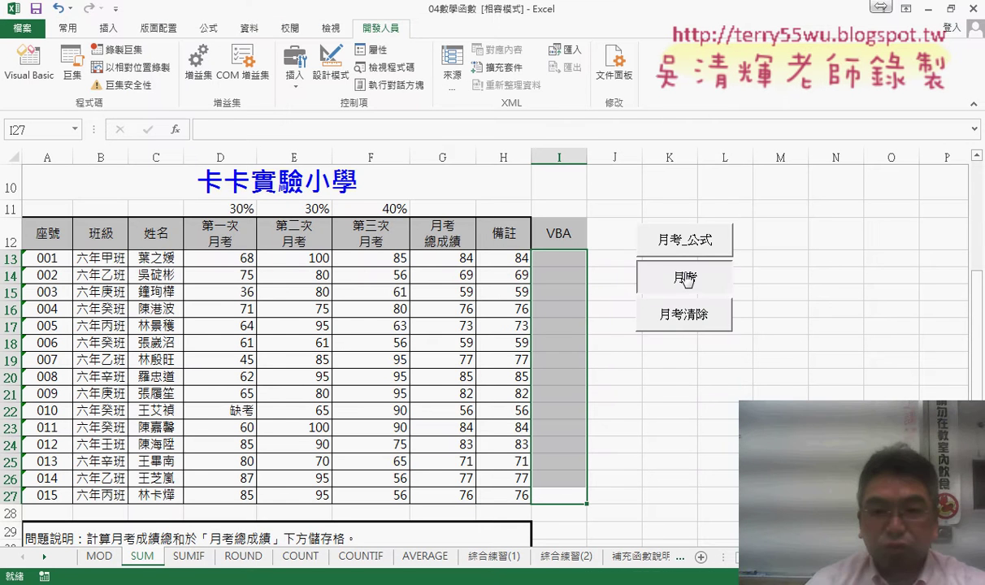
left_click(68, 29)
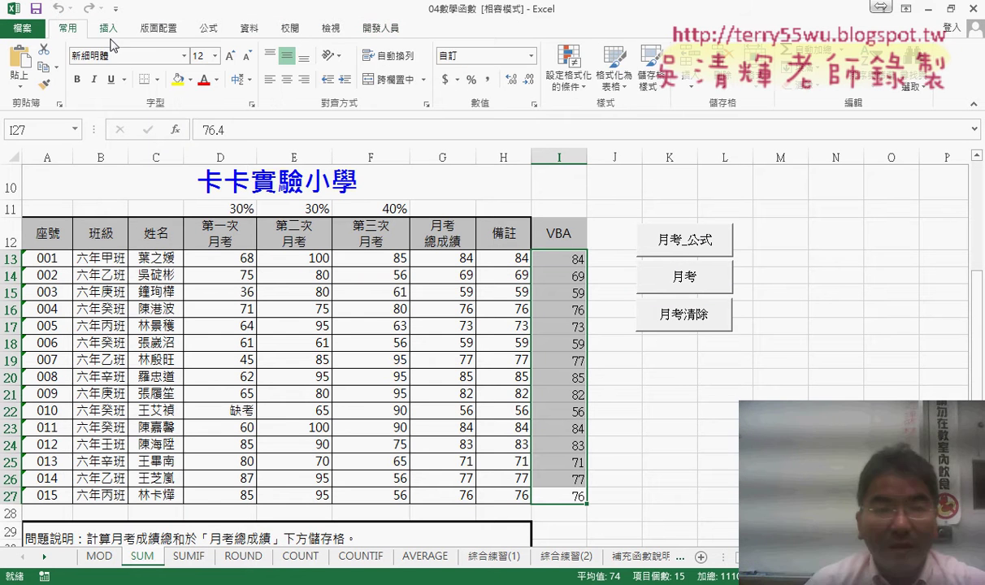
left_click(508, 82)
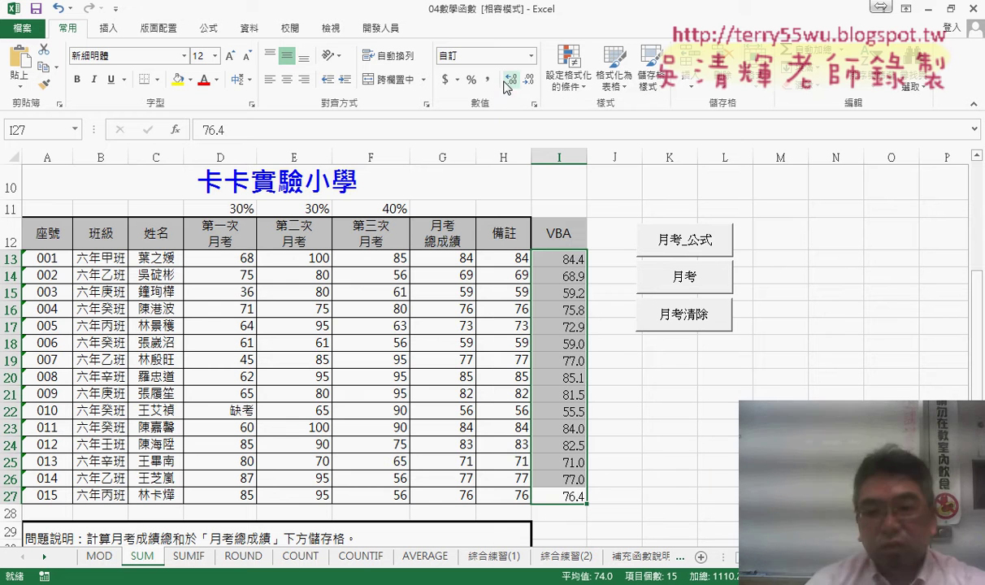
- In the VBA column's Format Cells dialog, change the custom type from 0.0 to 0 (sample 76)
right_click(567, 304)
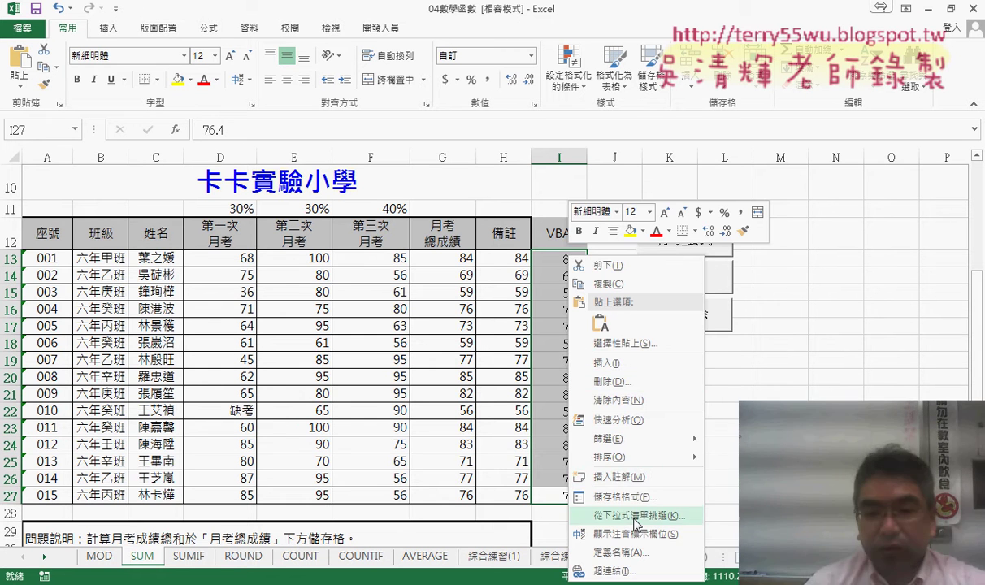
left_click(622, 497)
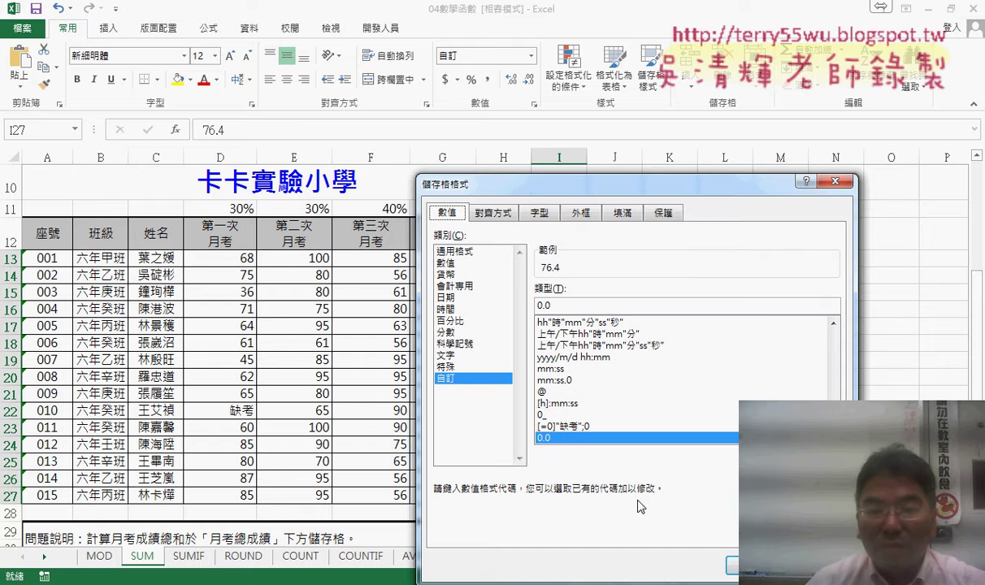
left_click_drag(550, 195, 353, 88)
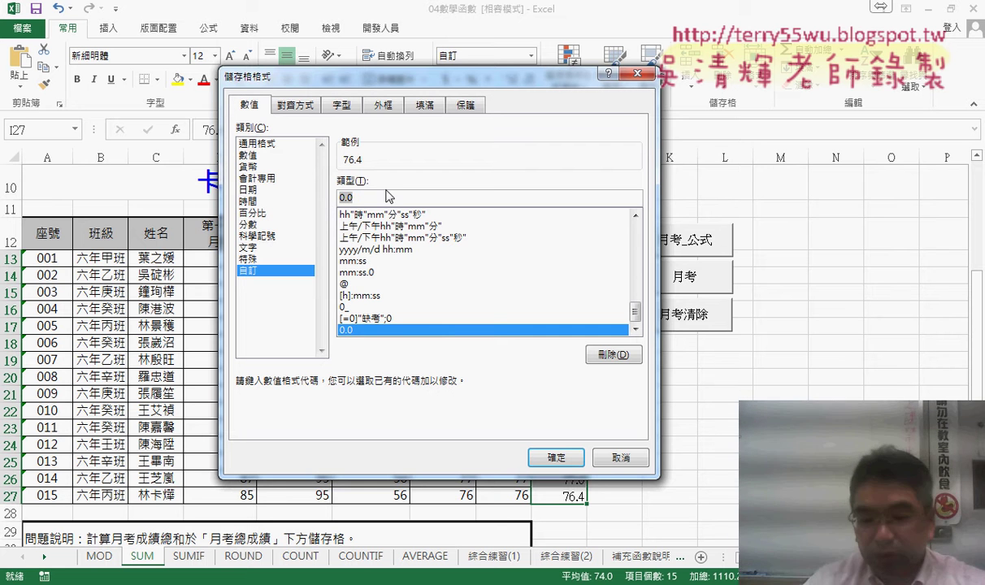
key("BackSpace")
key("BackSpace")
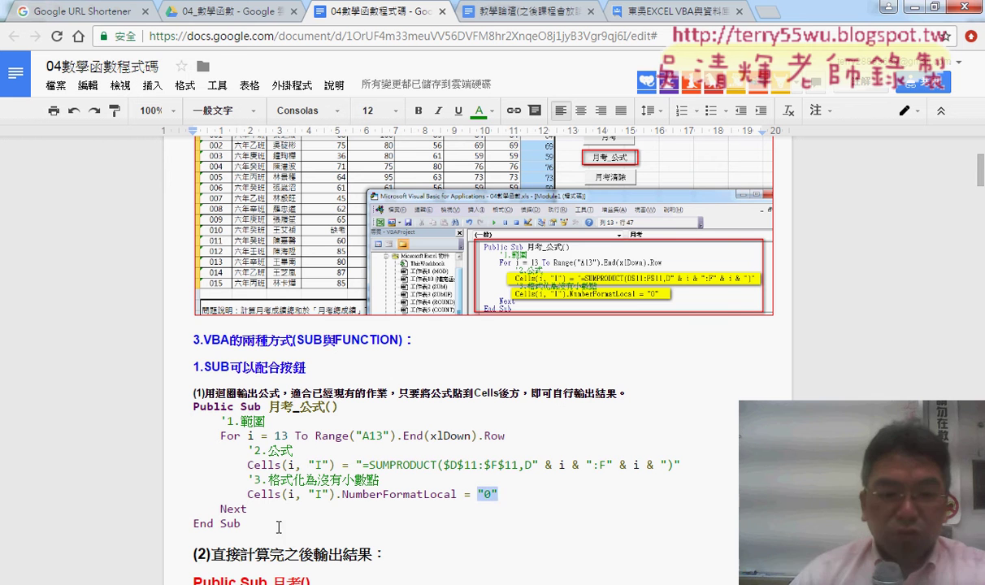
- Highlight .NumberFormatLocal and the "0" format code in the notes, then return to Excel
left_click_drag(336, 499, 459, 498)
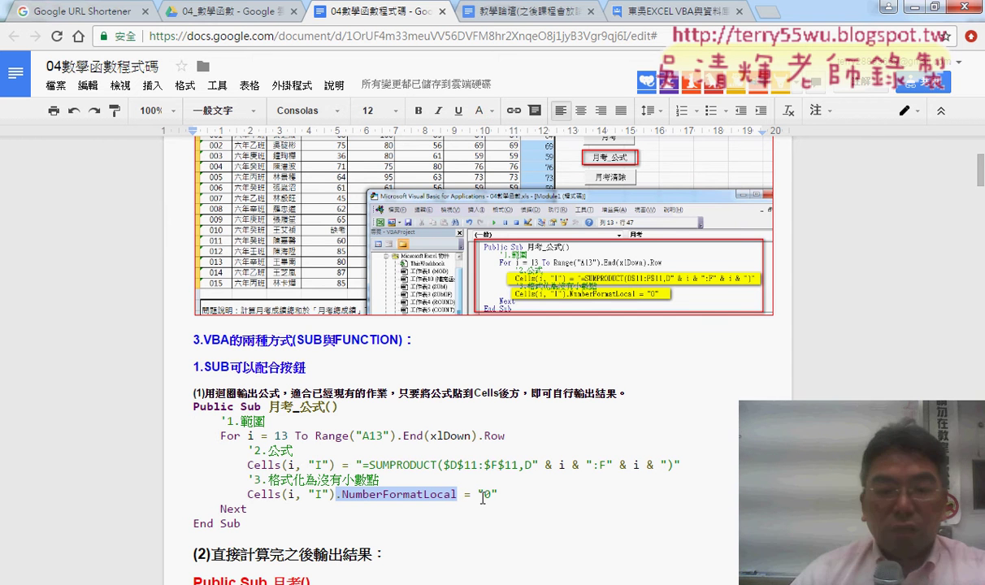
left_click_drag(478, 495, 499, 494)
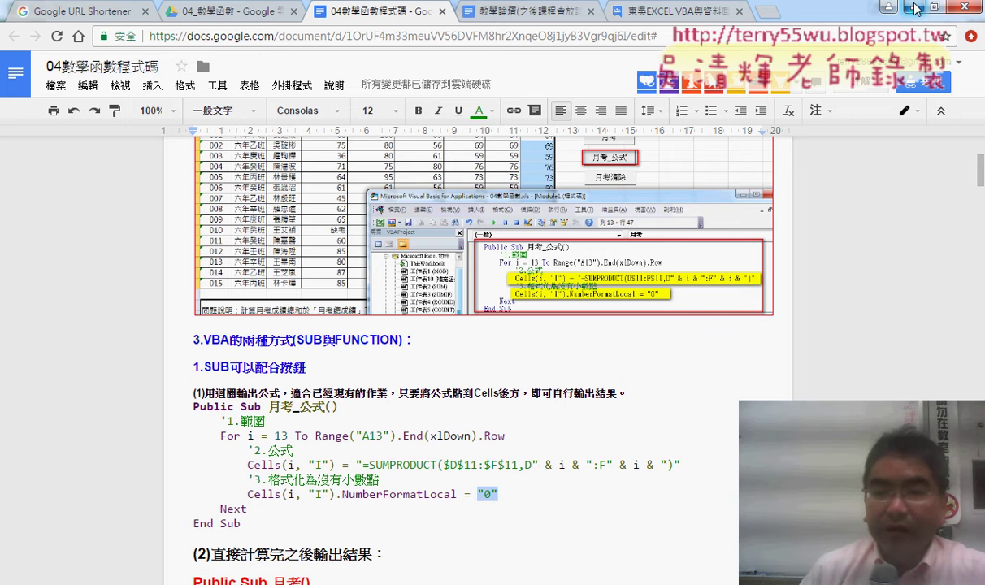
scroll(280, 447, "down", 5)
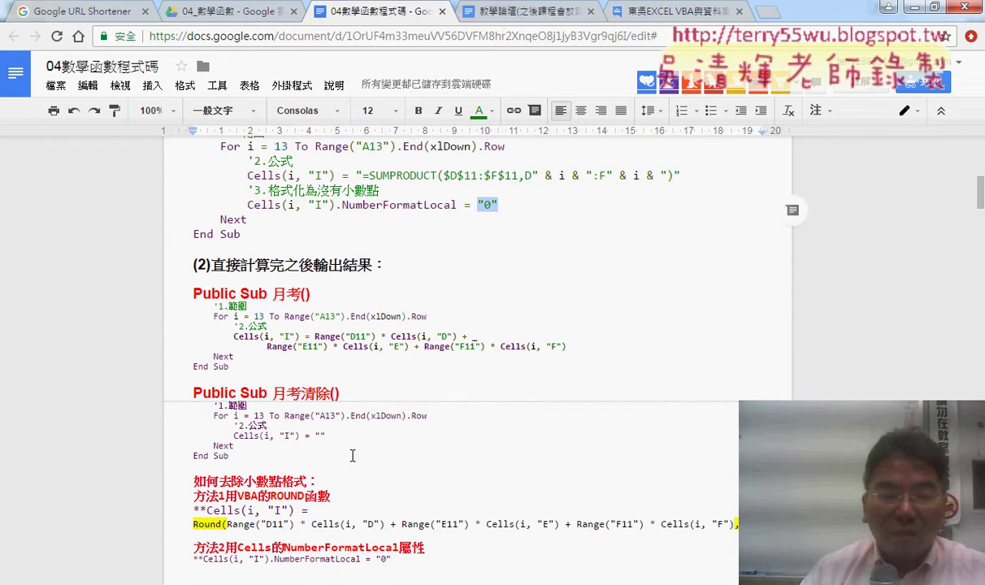
left_click(914, 6)
- Cancel Format Cells, clear I13:I27, and enter =月考函數(D13,E13,F13) in I13 via Insert Function
left_click(622, 457)
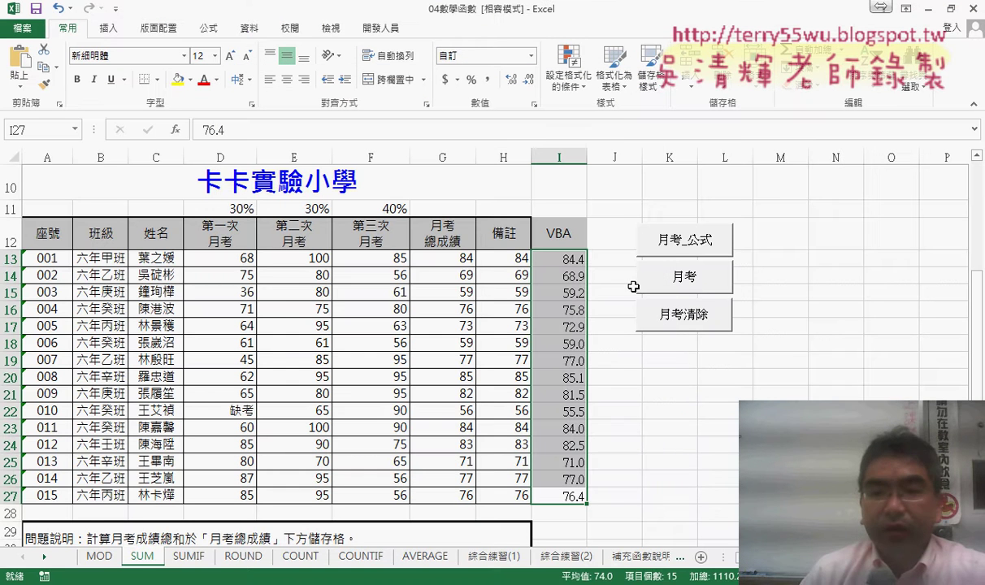
key("Delete")
left_click(579, 260)
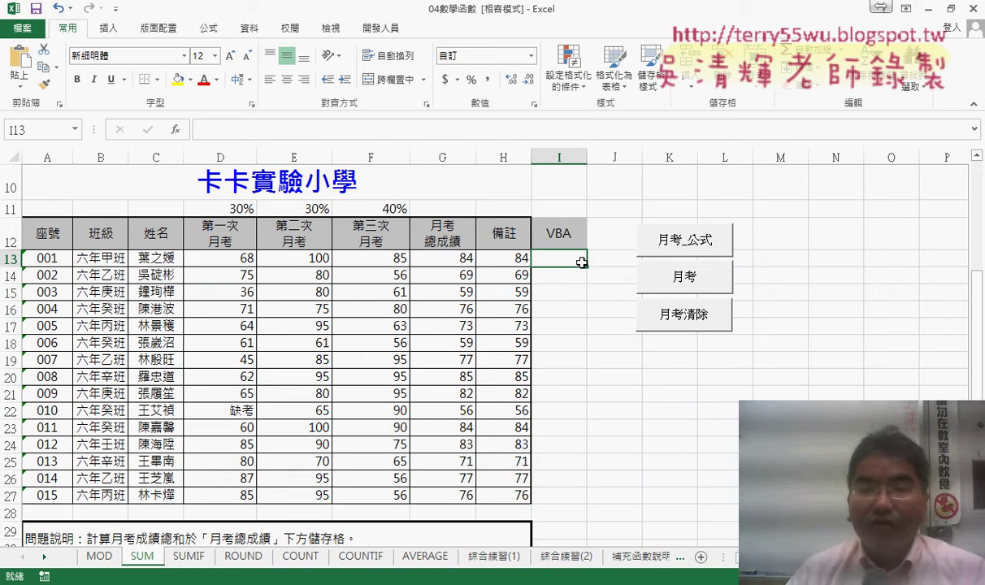
left_click(174, 131)
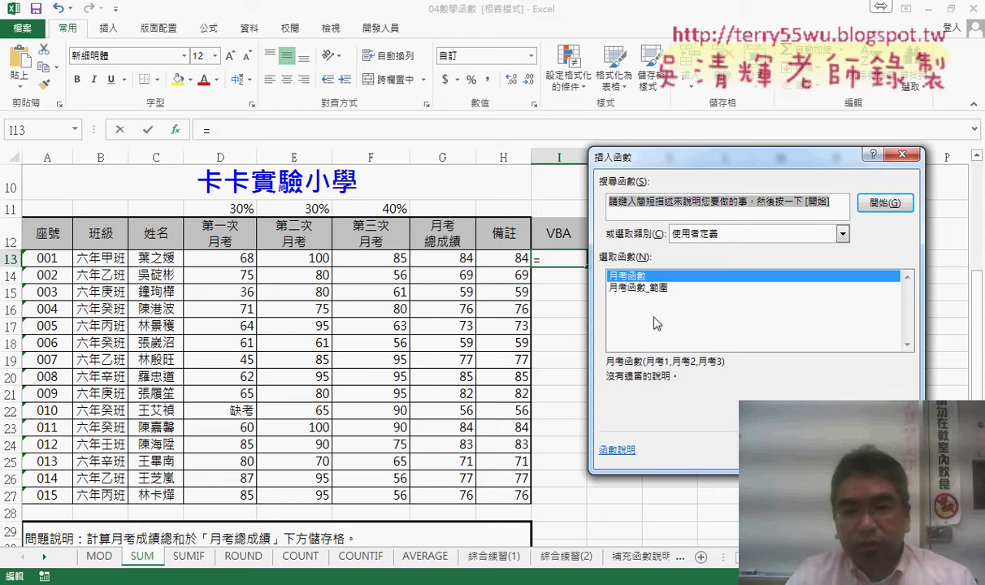
left_click(817, 458)
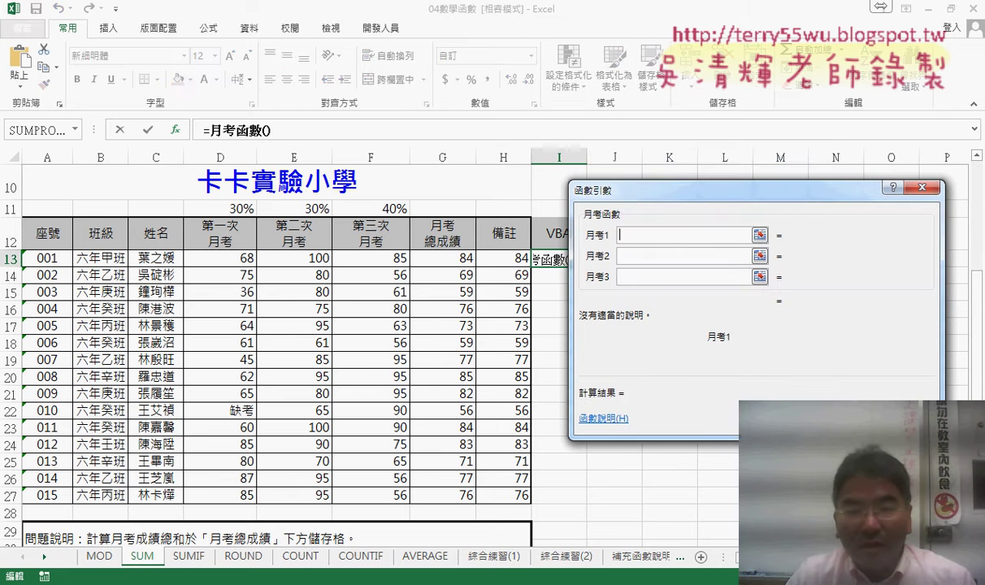
left_click(222, 260)
left_click(610, 256)
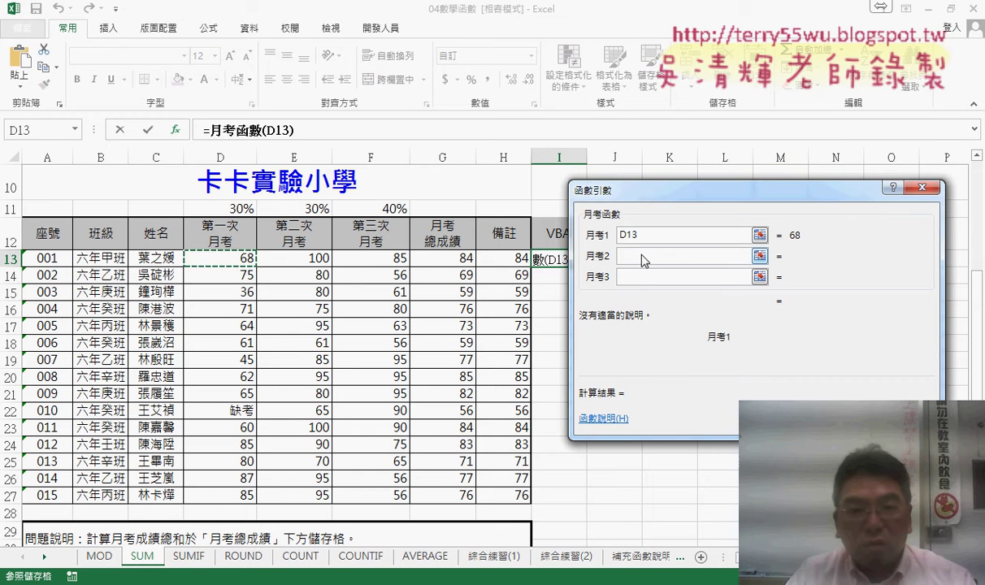
left_click(313, 258)
left_click(633, 276)
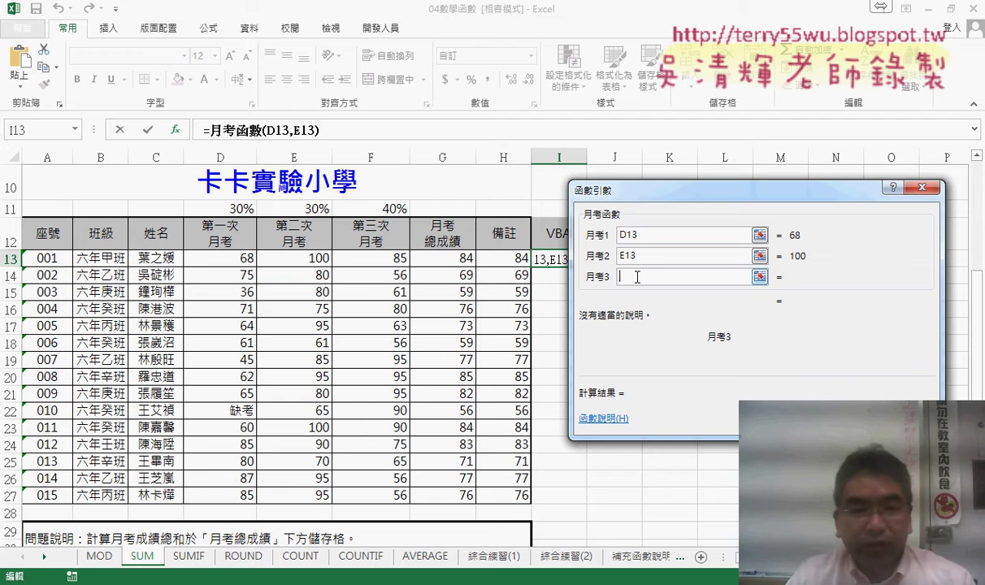
left_click(393, 258)
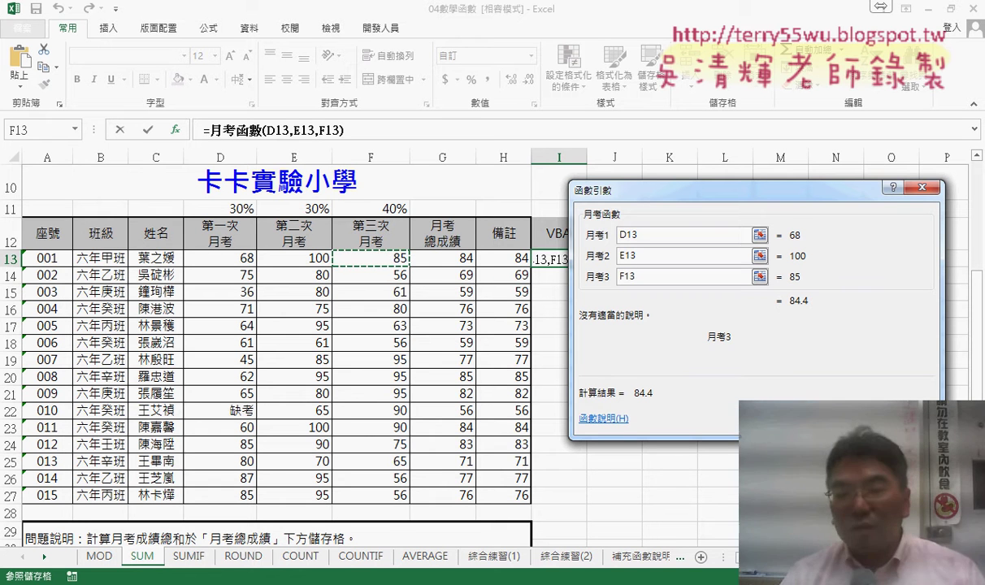
key("Return")
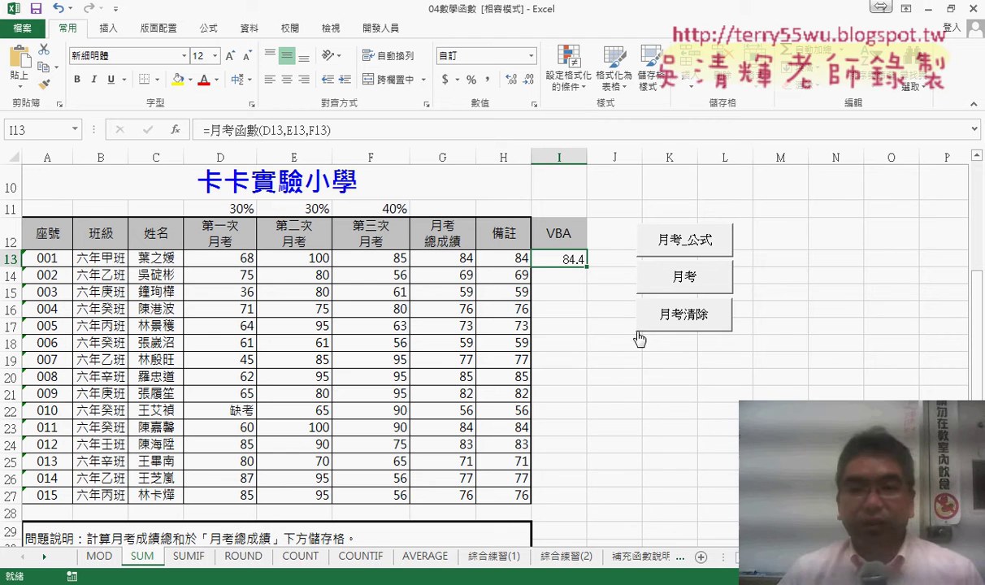
- Fill the I13 formula down to I27, then delete the results and reselect I13
double_click(586, 266)
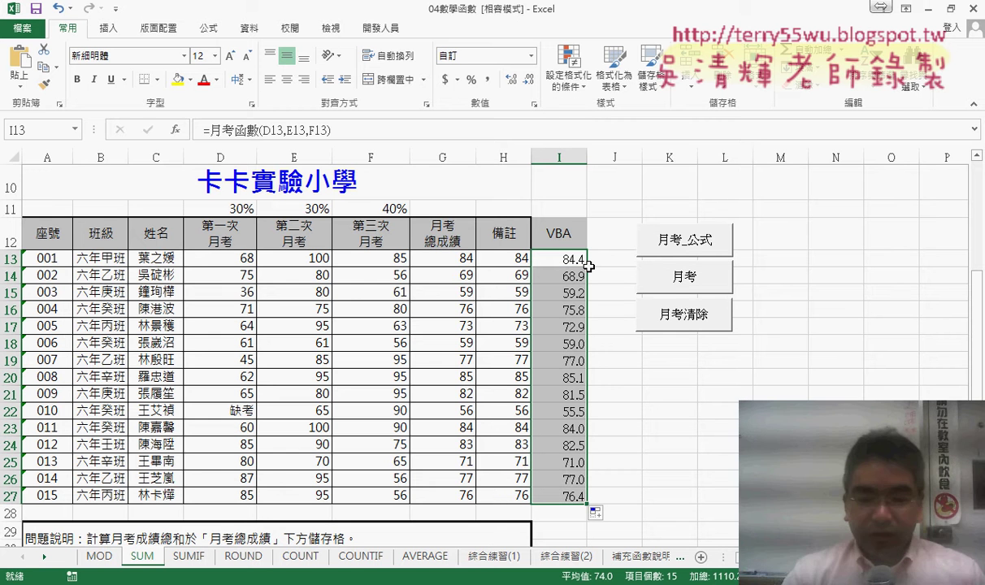
key("Delete")
left_click(572, 259)
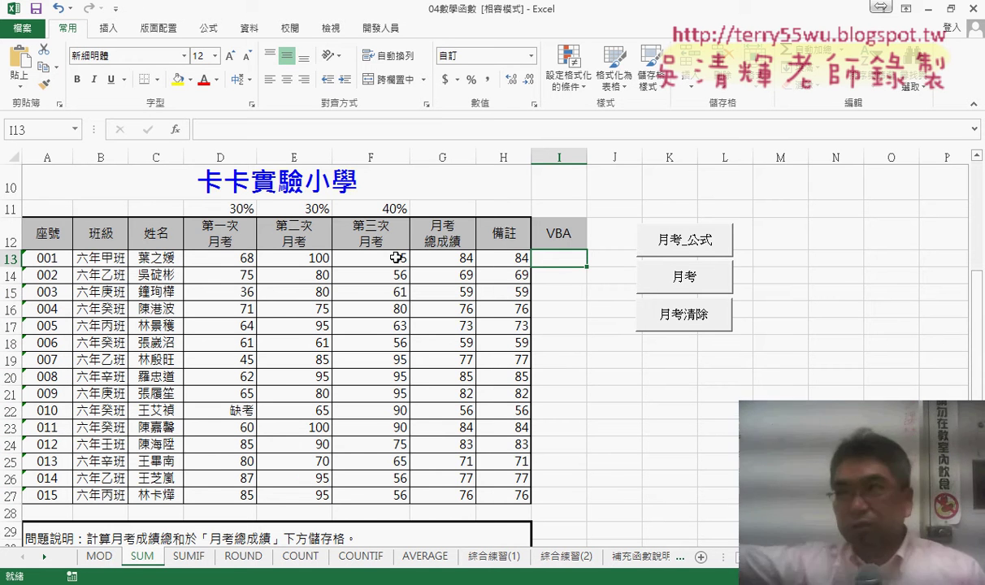
- Enter =月考函數_範圍(D13:F13) in I13 (84.4), fill down to I27, then clear the results
left_click(175, 129)
left_click(650, 287)
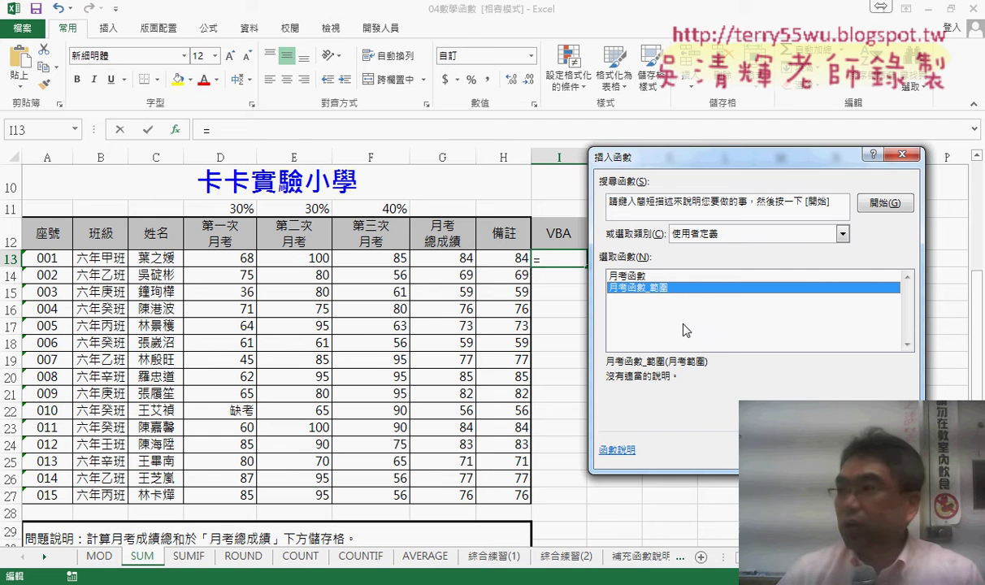
double_click(650, 288)
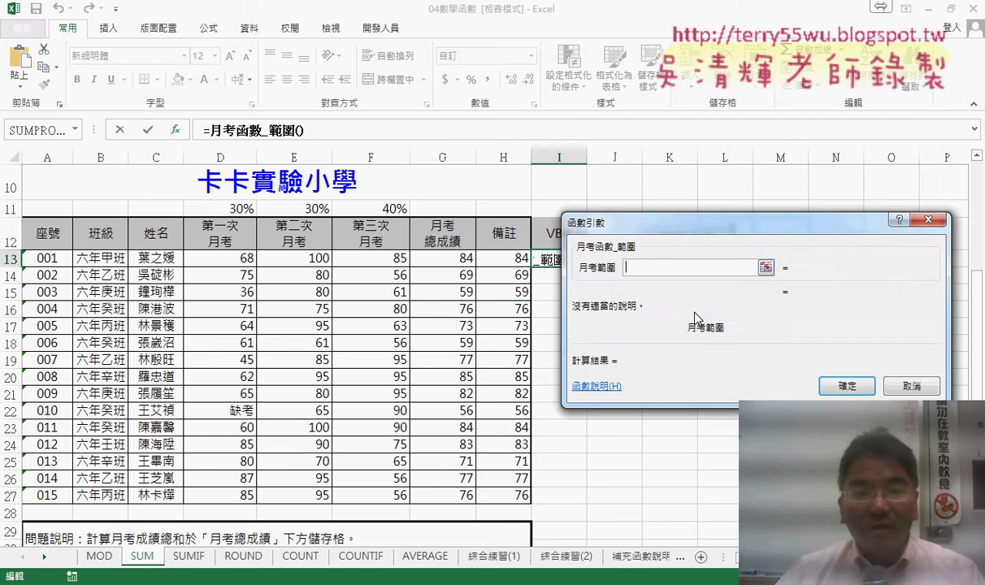
left_click_drag(231, 258, 387, 260)
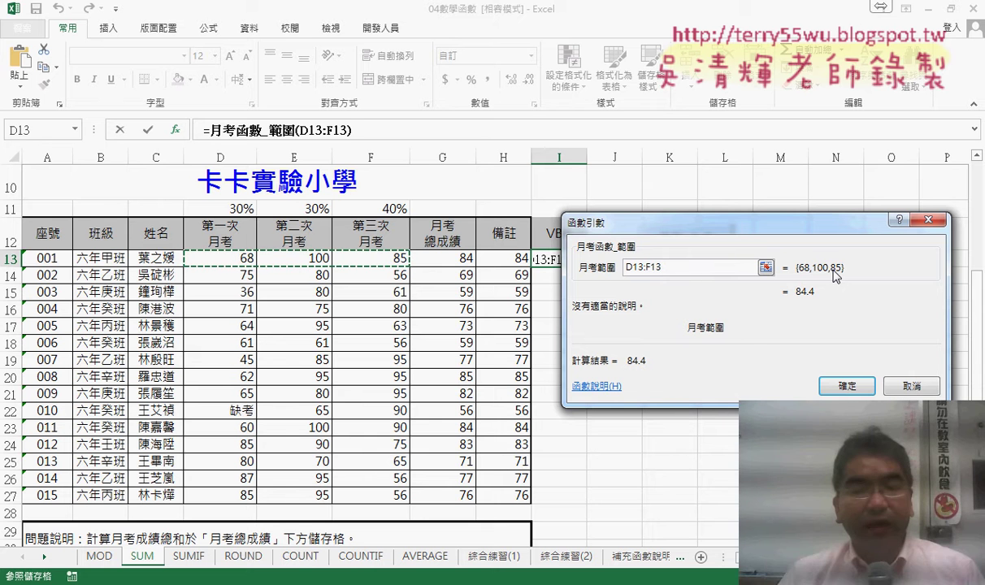
left_click(845, 385)
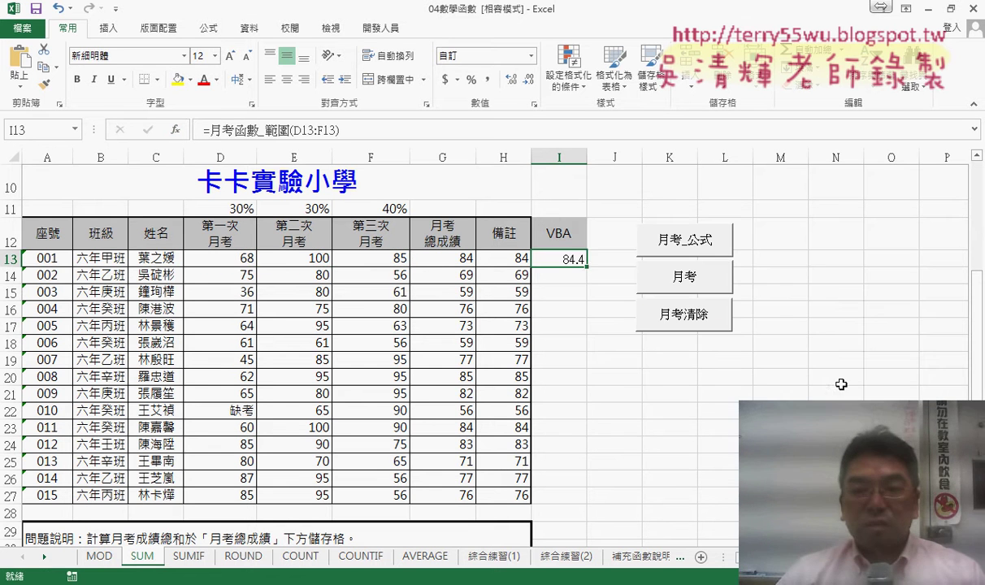
double_click(587, 267)
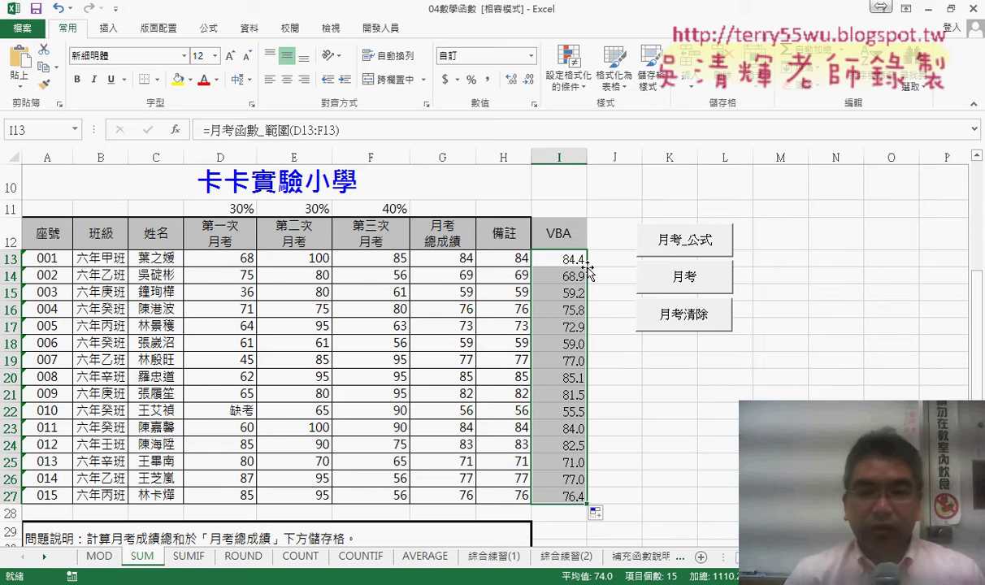
key("Delete")
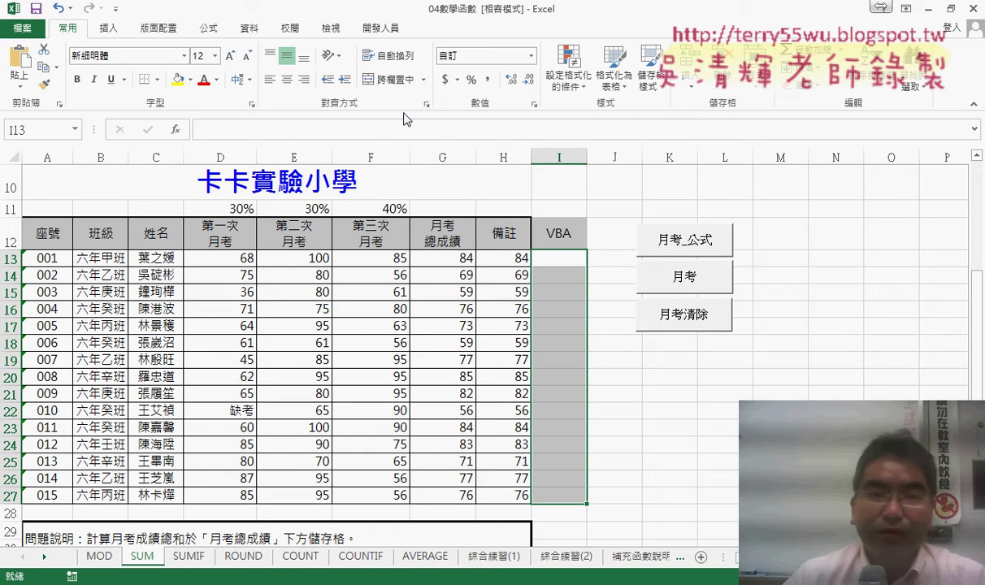
- Open the Visual Basic editor from the Developer tab and reposition it to show Module1
left_click(363, 29)
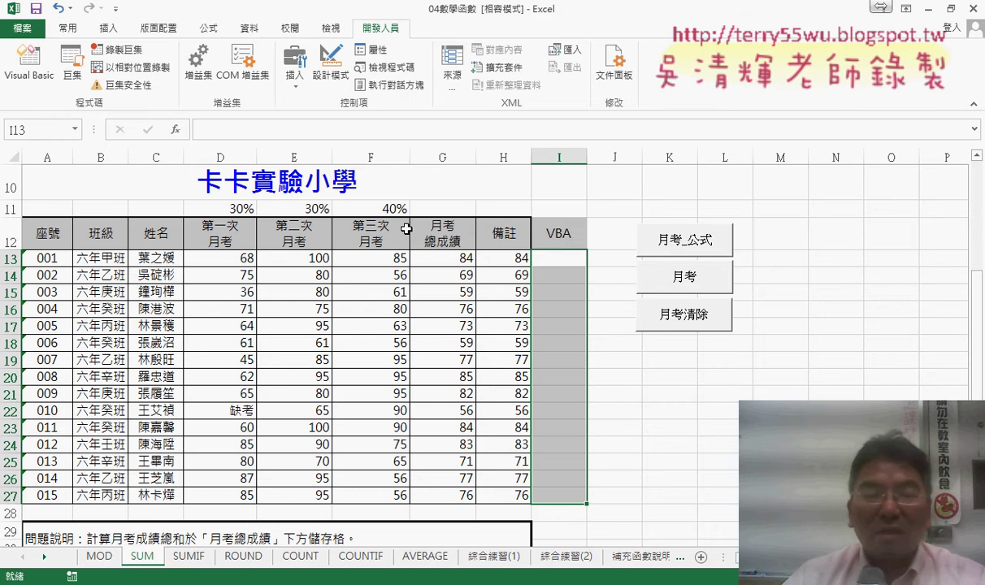
left_click(47, 72)
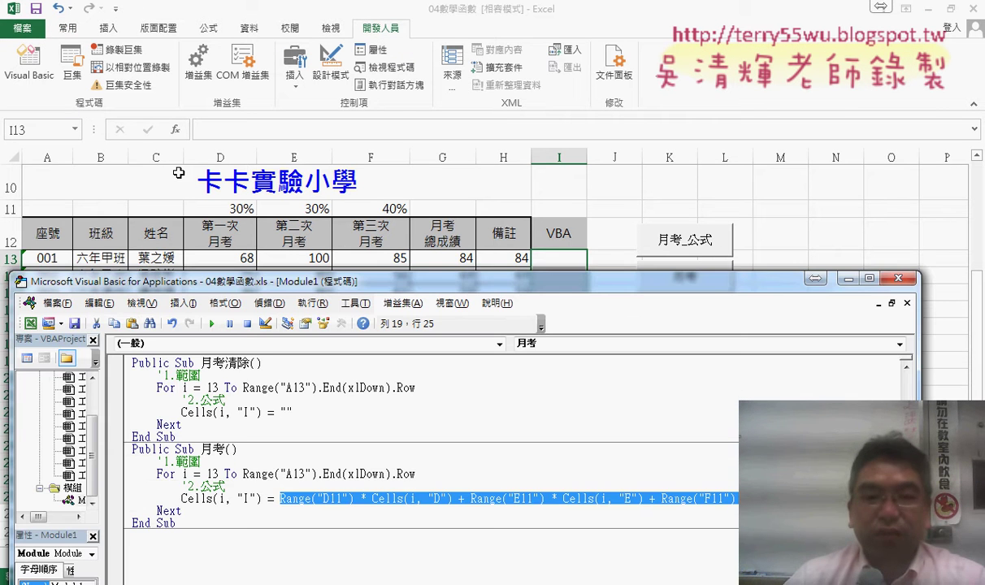
mouse_move(393, 271)
left_mouse_down()
mouse_move(453, 197)
mouse_move(492, 84)
left_mouse_up()
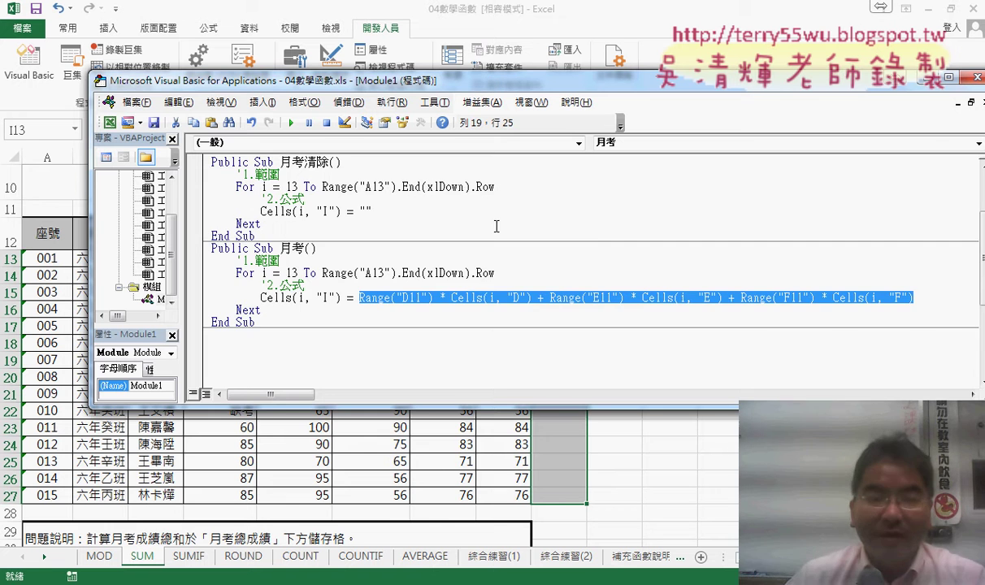
scroll(497, 226, "down", 3)
left_click_drag(441, 407, 440, 475)
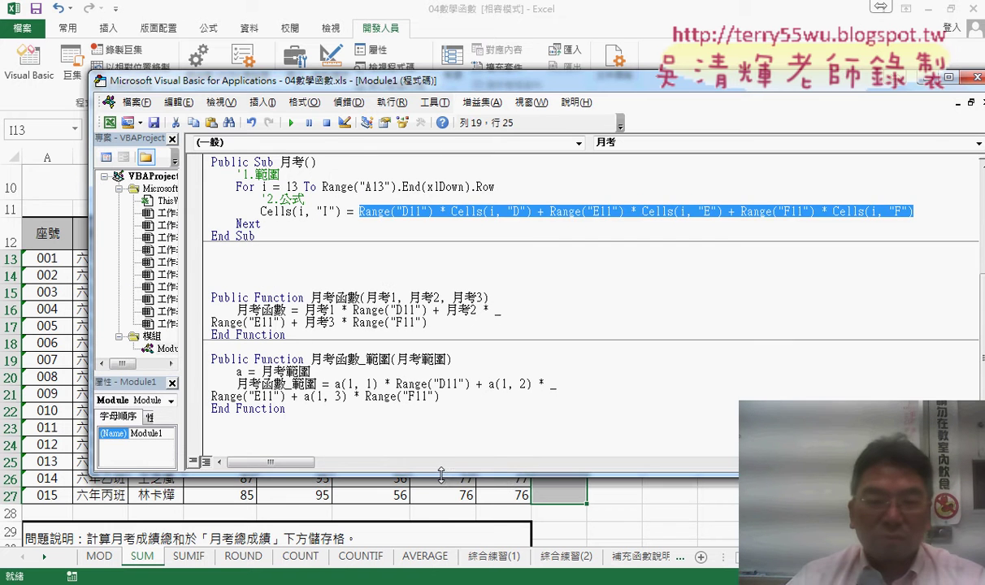
- Remove the '_' continuation to join the 月考函數 formula and delete the blank lines below End Sub
left_click(498, 310)
double_click(498, 310)
key("Delete")
key("Delete")
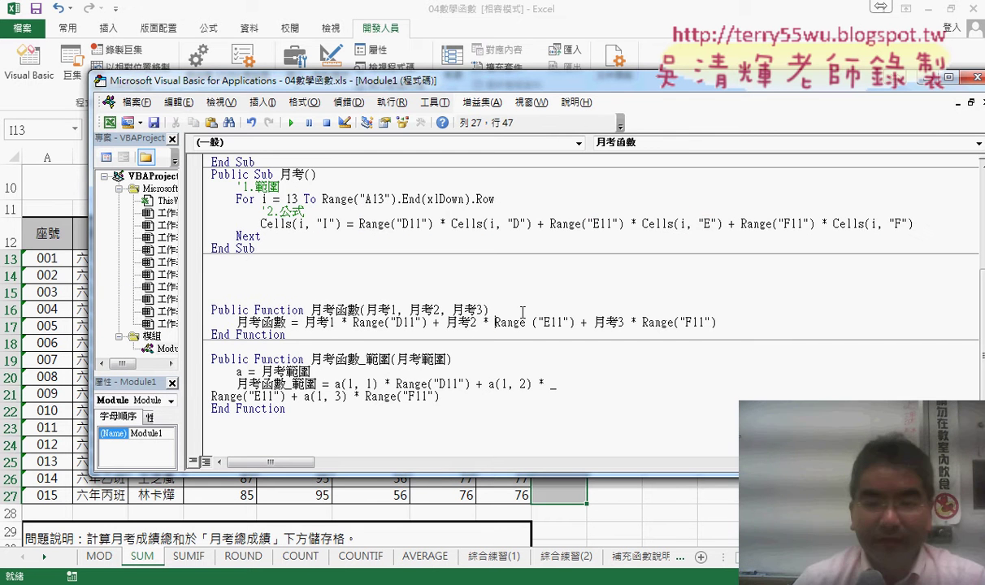
left_click_drag(209, 258, 288, 301)
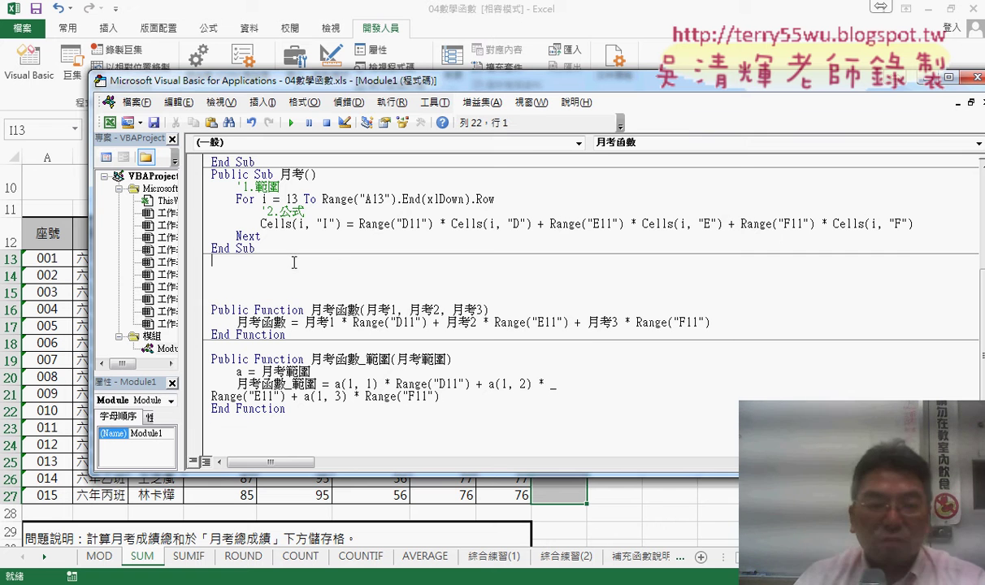
key("Delete")
scroll(288, 301, "up", 1)
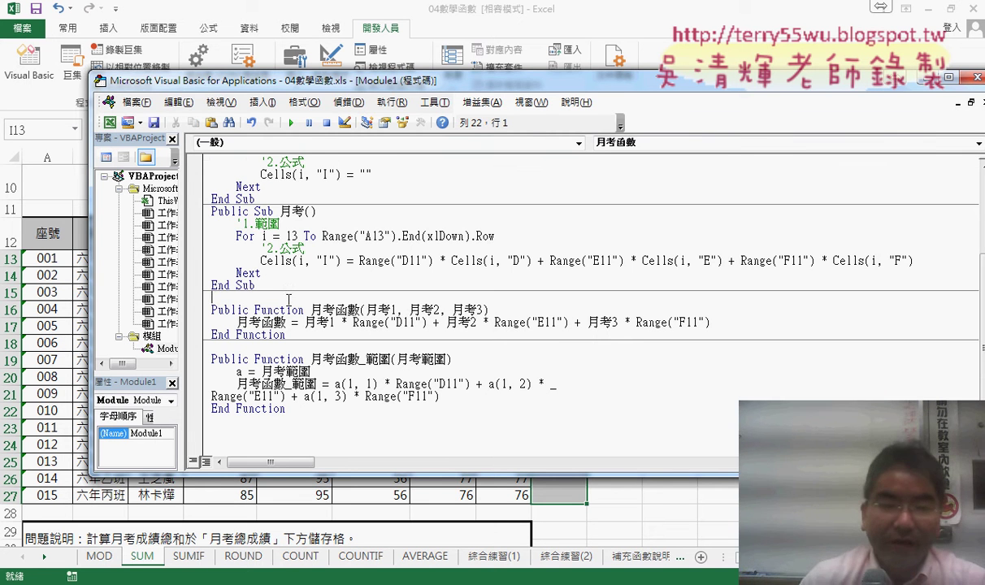
- Open Insert > Procedure with Function selected as the type
left_click(262, 101)
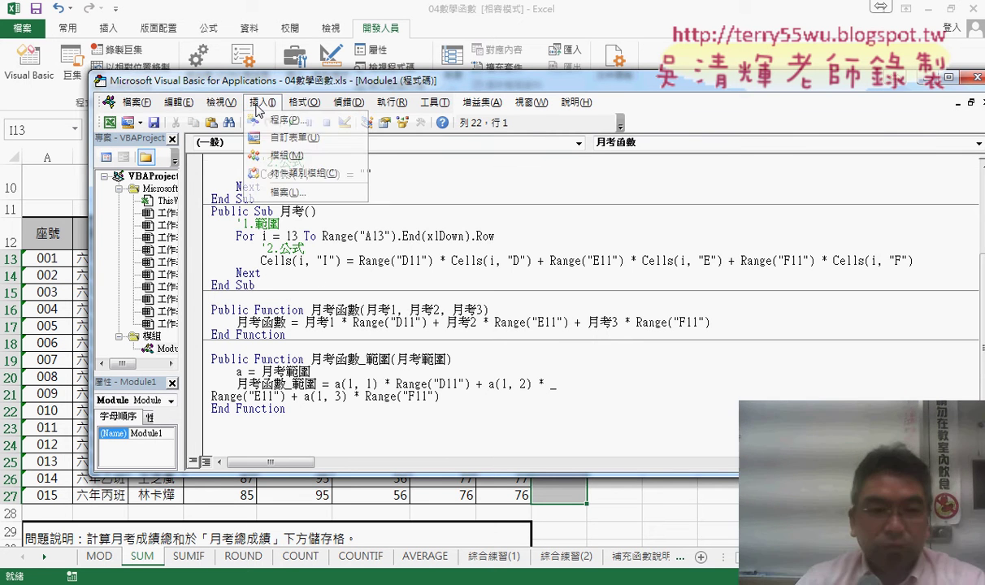
left_click(277, 122)
left_click(402, 210)
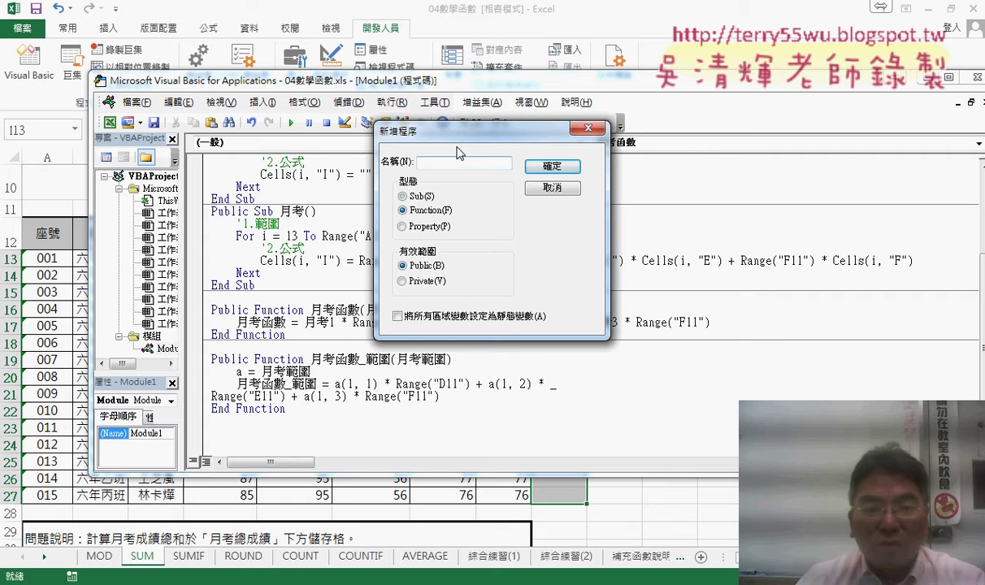
left_click_drag(456, 138, 349, 336)
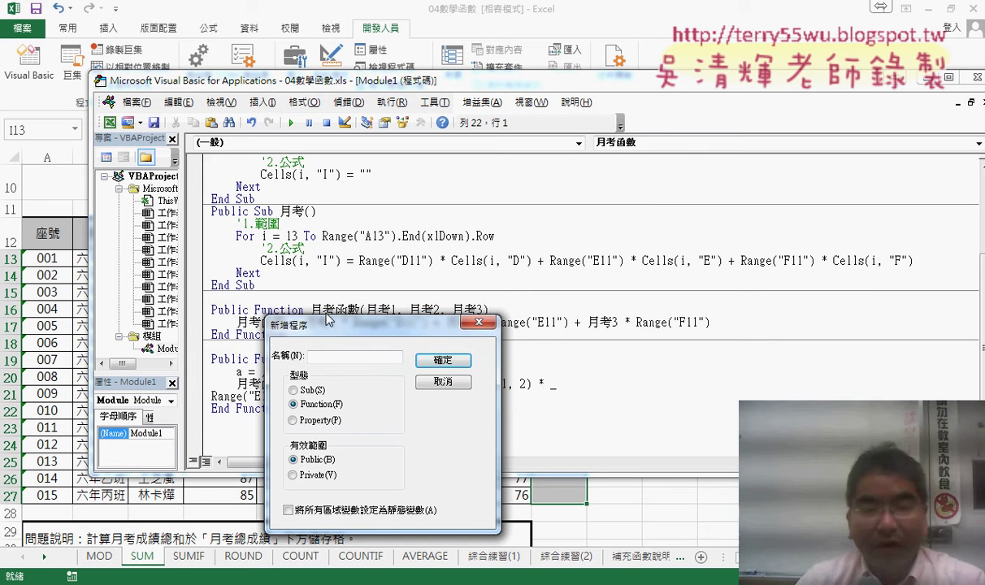
- Cancel Add Procedure and delete 月考函數's calculation line, restoring its three parameters with Ctrl+Z
left_click(443, 382)
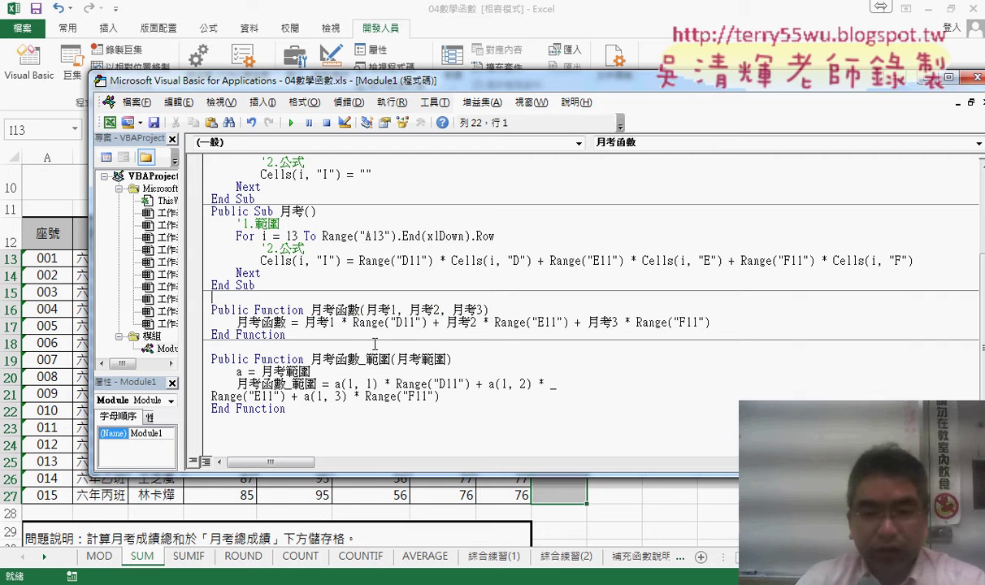
left_click_drag(711, 323, 183, 320)
key("Delete")
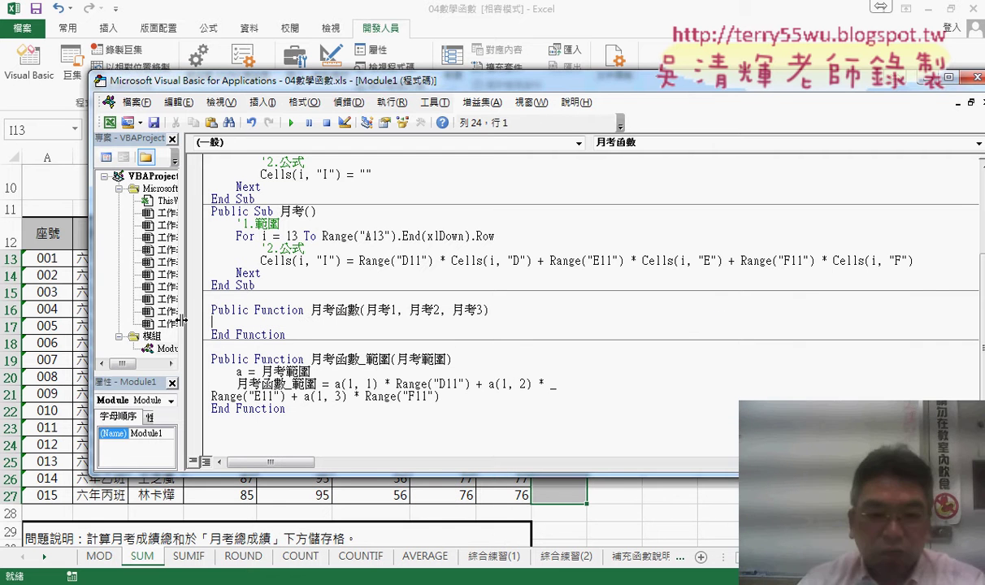
left_click_drag(365, 309, 483, 313)
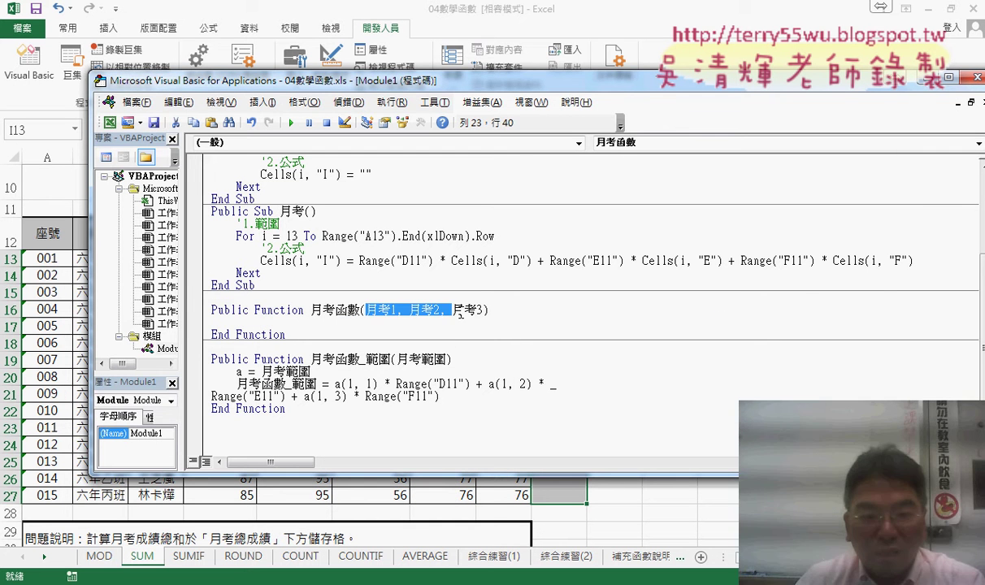
key("Delete")
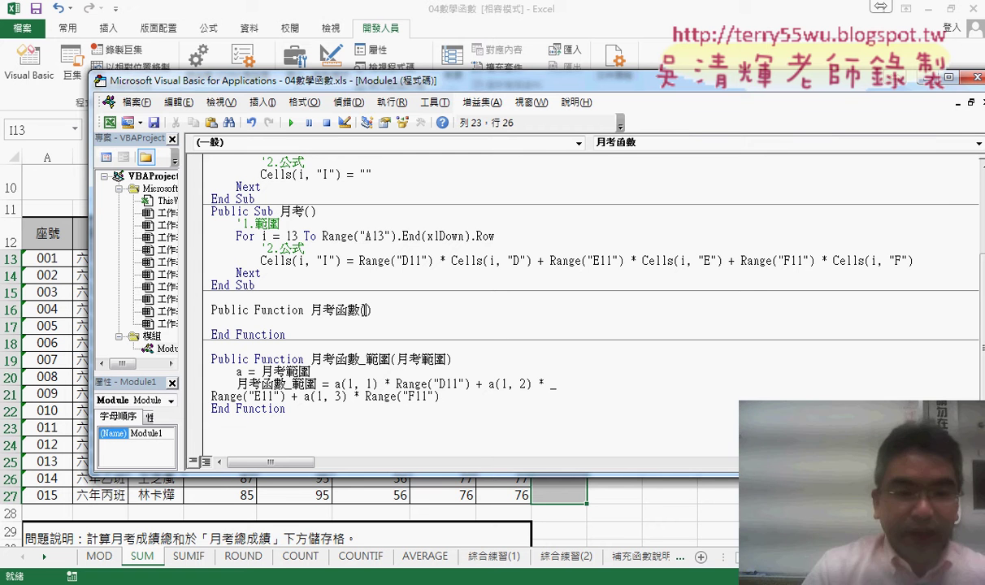
key("ctrl+z")
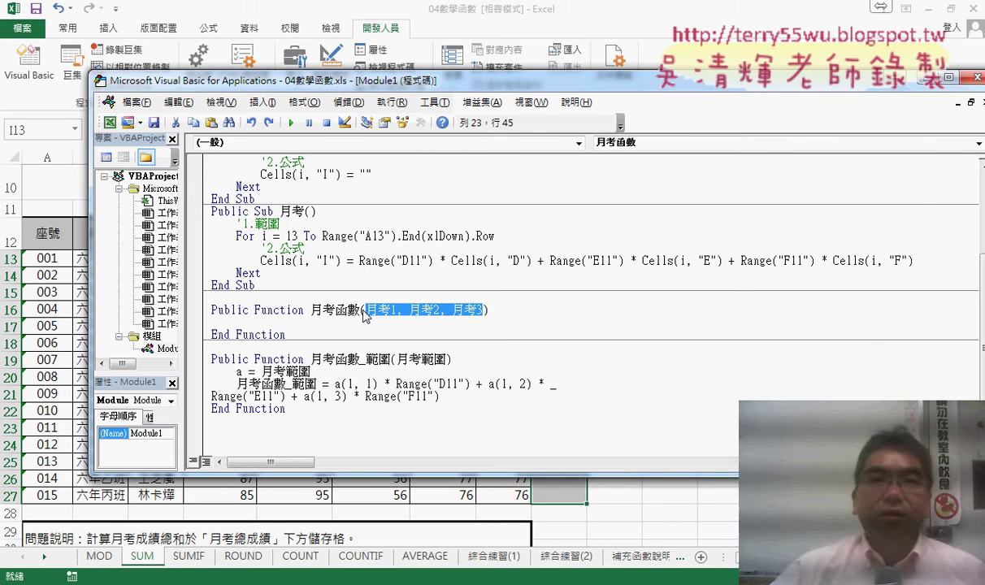
- Tab-indent the empty function body line and move the editor aside to reveal the grade sheet
left_click(384, 318)
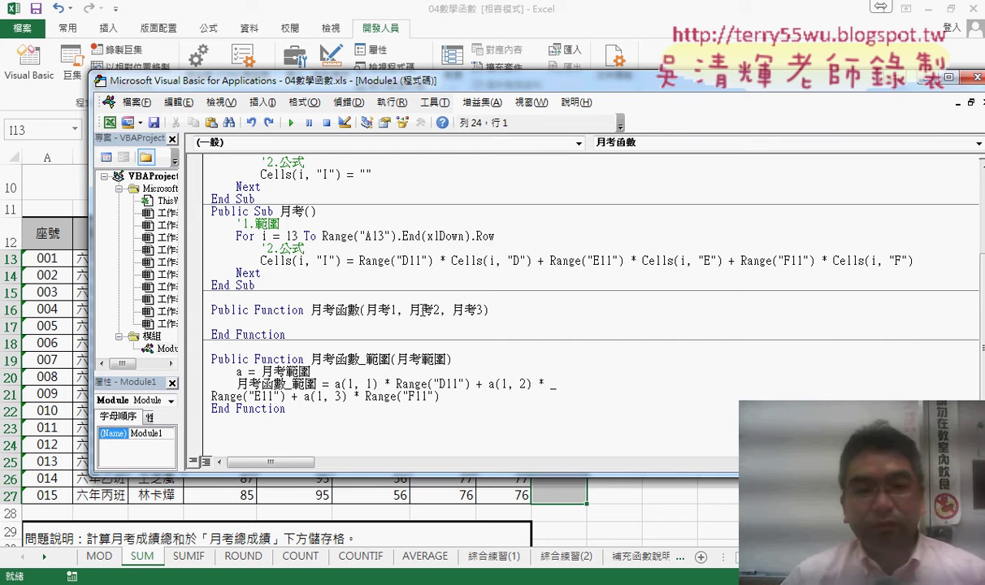
left_click(460, 310)
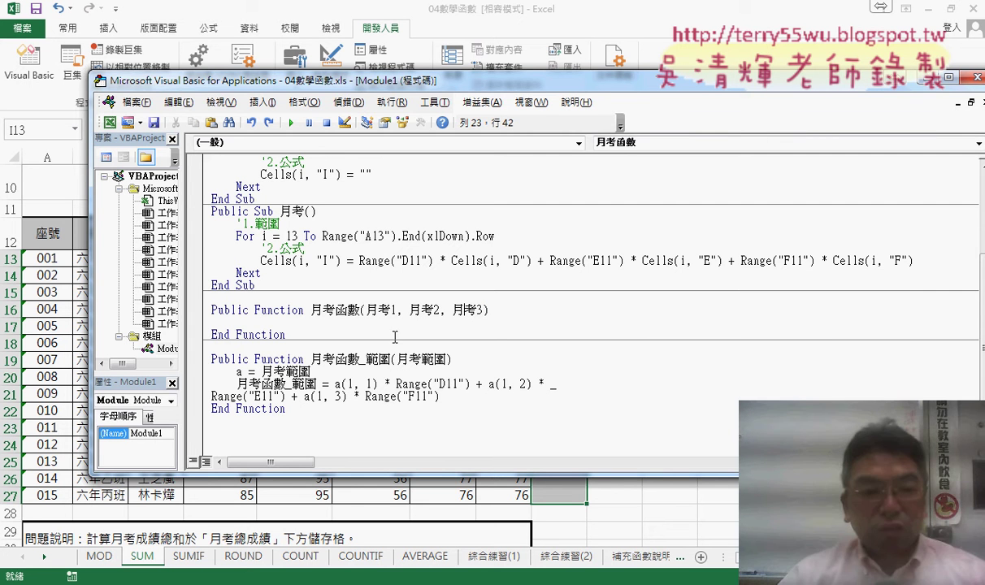
left_click(308, 321)
key("Tab")
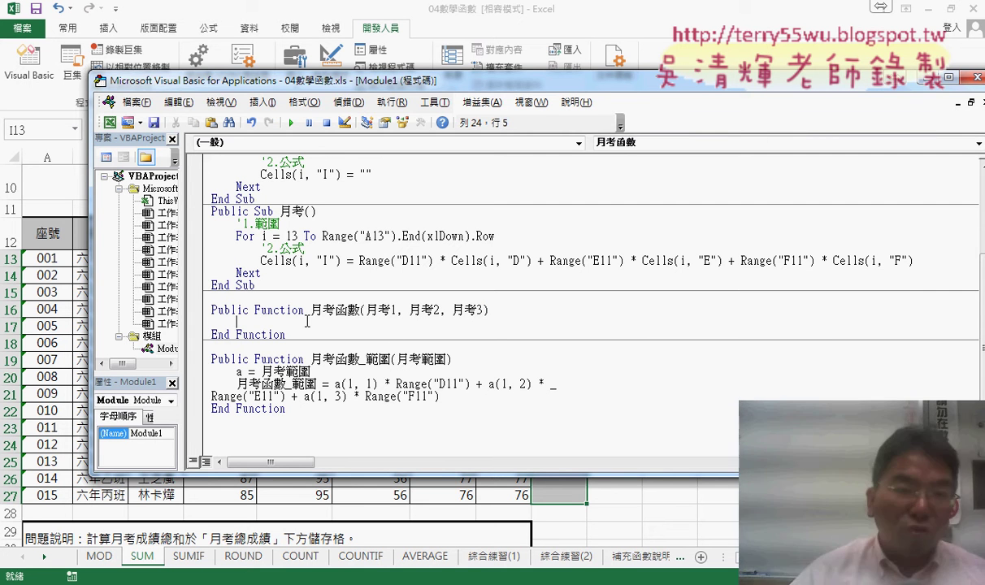
mouse_move(357, 87)
left_mouse_down()
mouse_move(764, 185)
mouse_move(828, 175)
left_mouse_up()
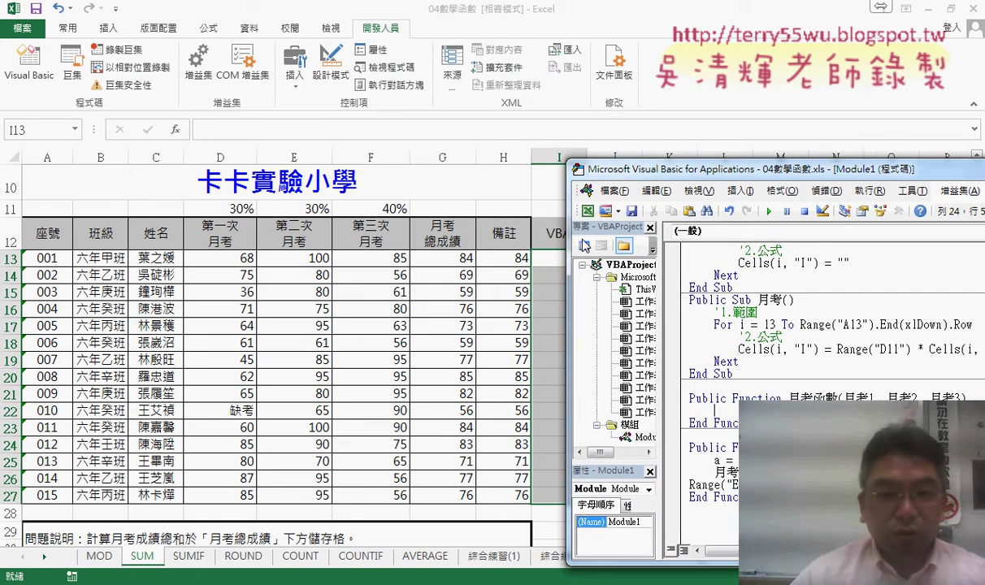
- Start the return line by pasting 月考函數 and the parameter names 月考1, 月考2, 月考3 into the body
left_click_drag(618, 170, 242, 105)
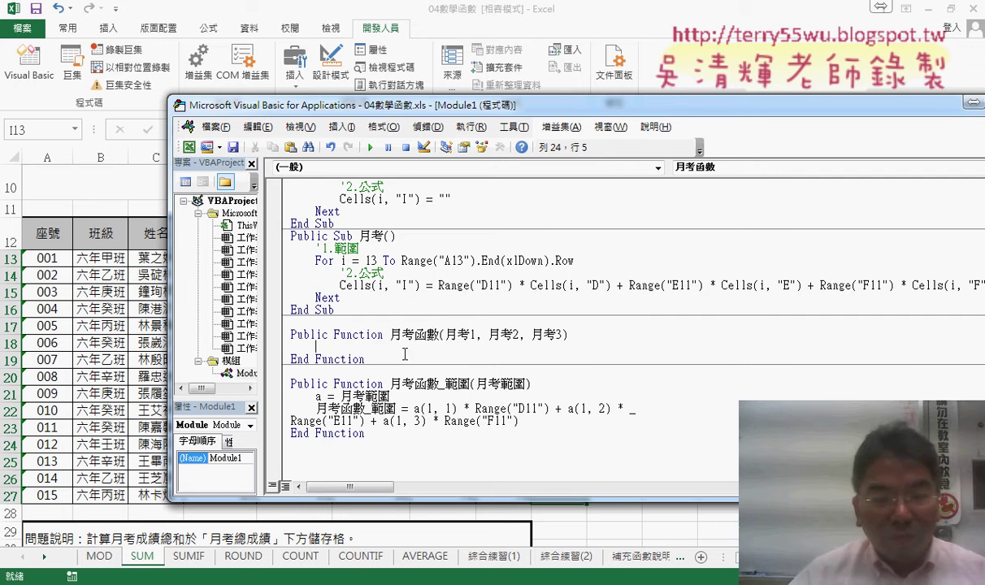
double_click(410, 334)
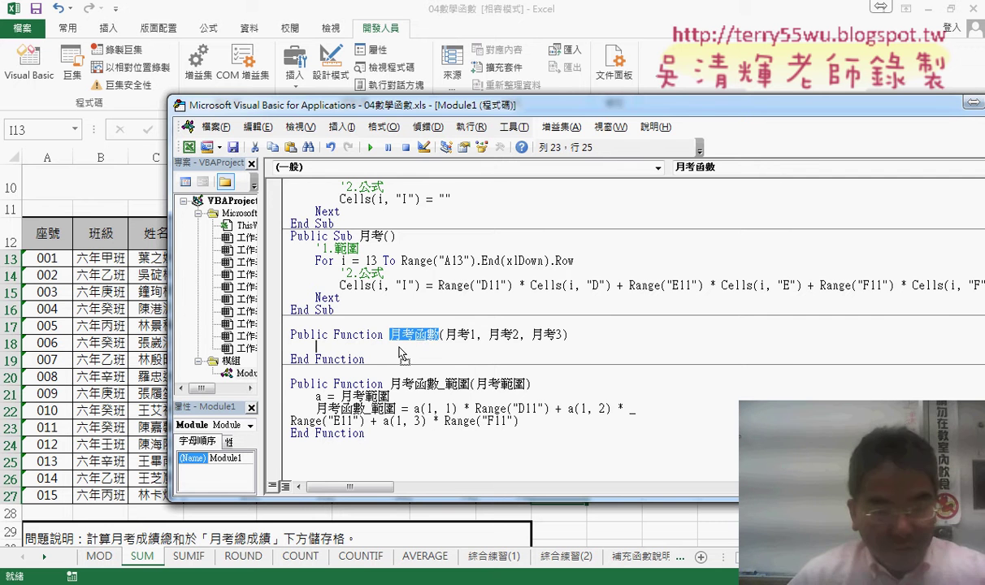
key("ctrl+c")
left_click(403, 348)
key("ctrl+v")
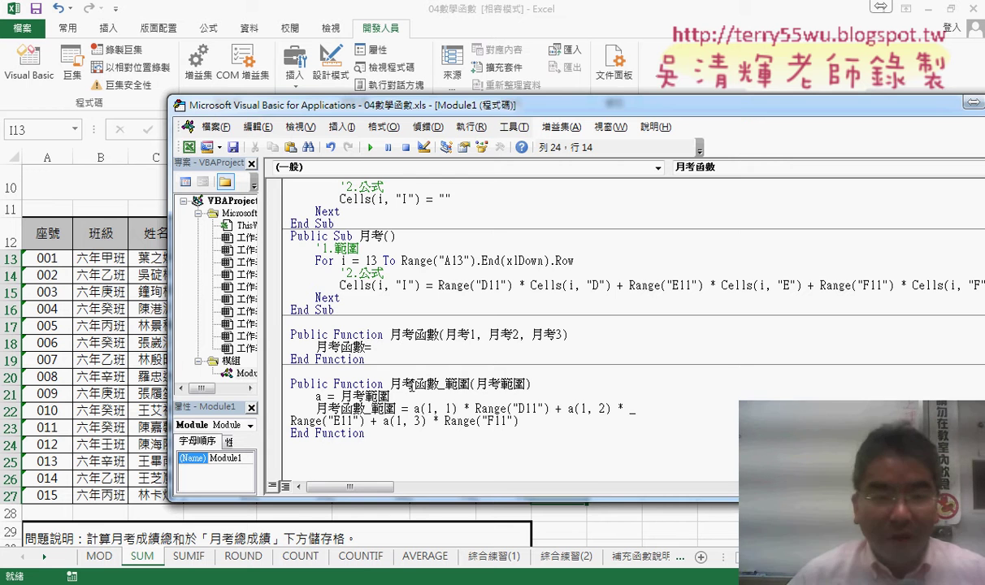
left_click(446, 339)
key("Return")
left_click_drag(446, 334, 560, 334)
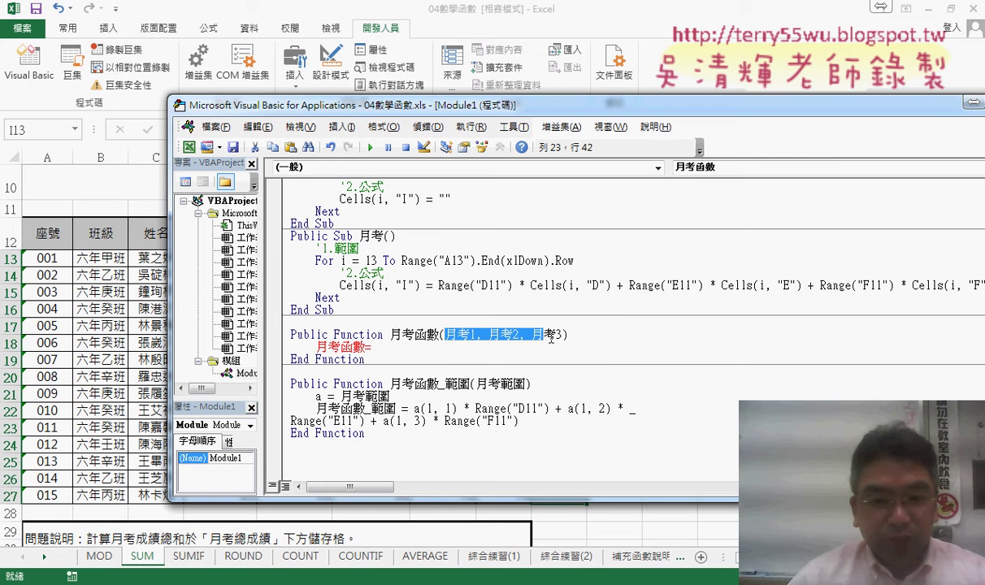
key("ctrl+c")
left_click(371, 347)
key("ctrl+v")
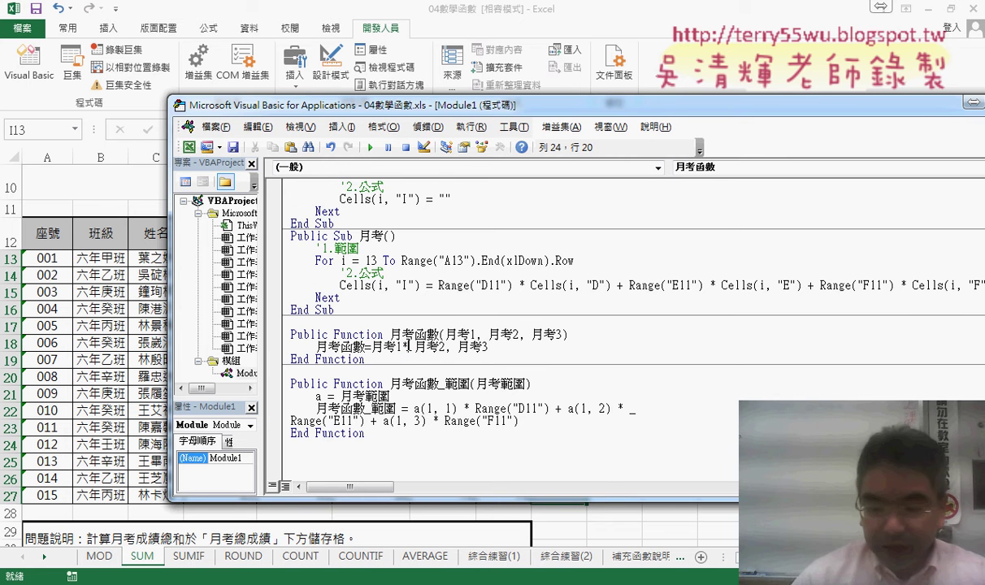
- Complete the return line as 月考函數 = 月考1*0.3 + 月考2*0.3 + 月考3*0.4
type("0.3+")
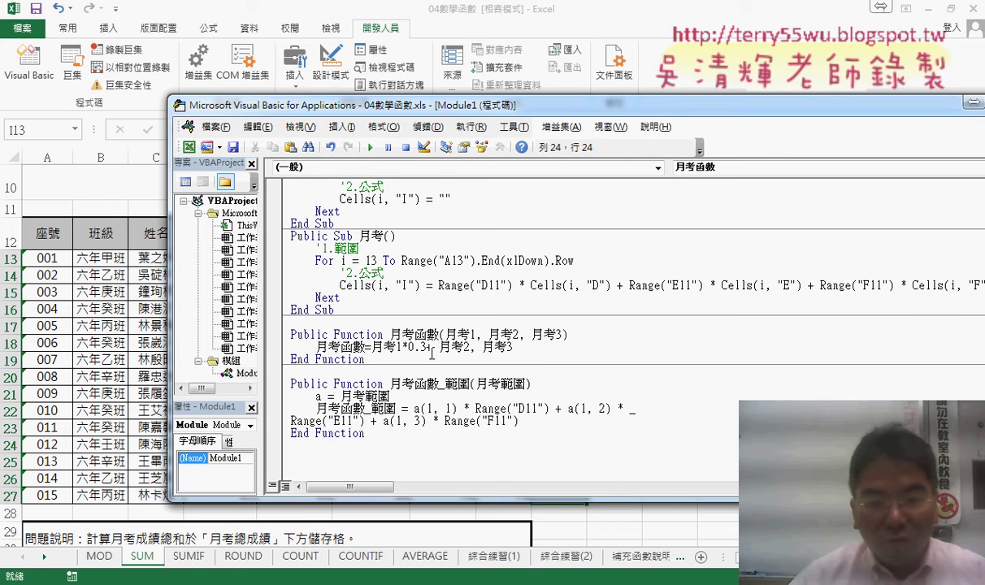
key("Delete")
left_click_drag(472, 348, 479, 348)
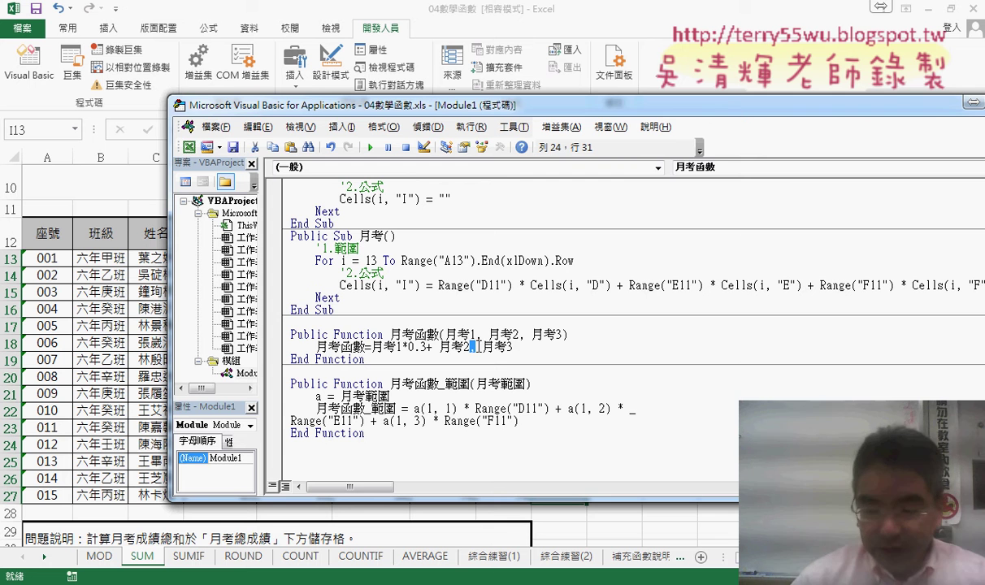
type("*0.3+ 月考3*")
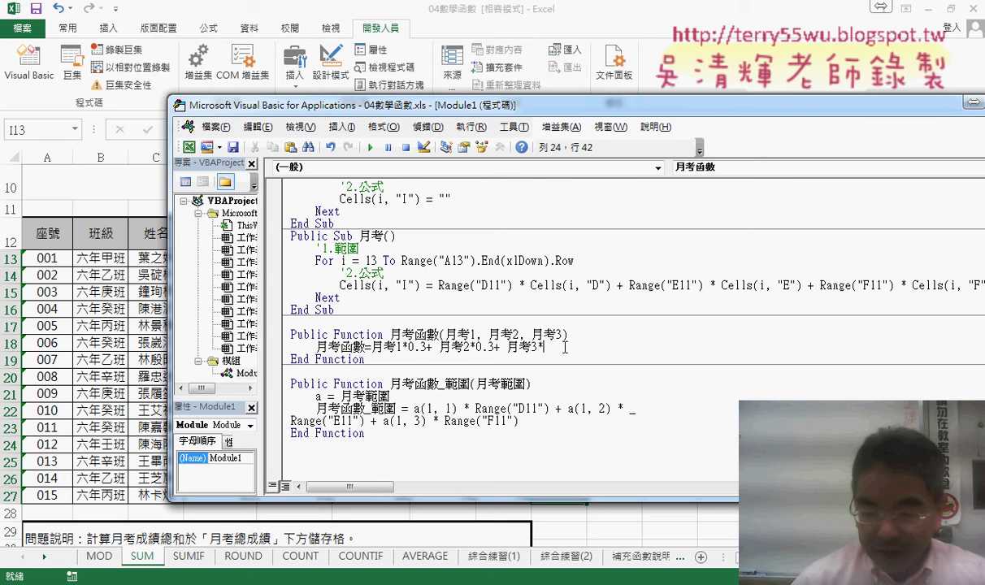
type("0.4")
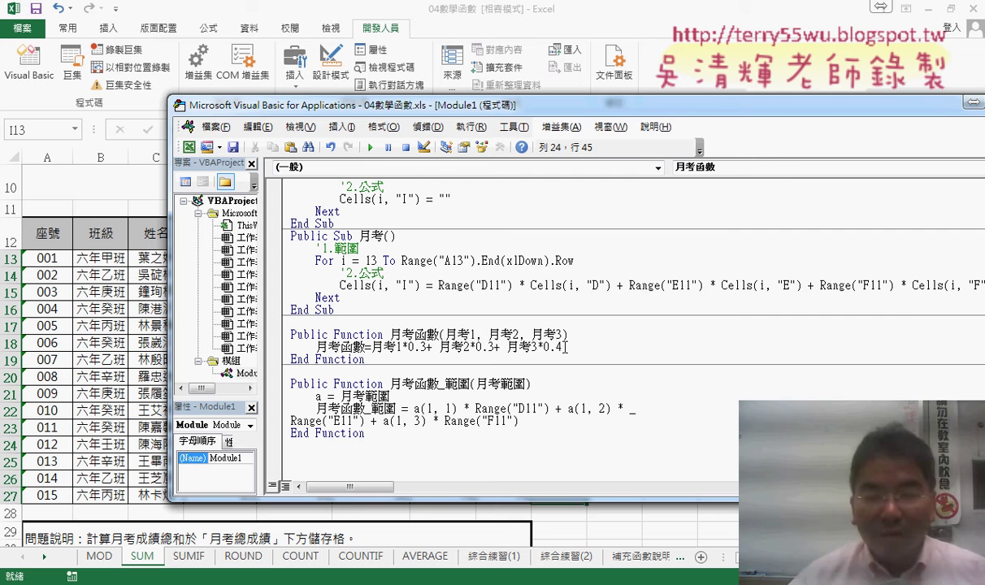
left_click_drag(564, 347, 542, 349)
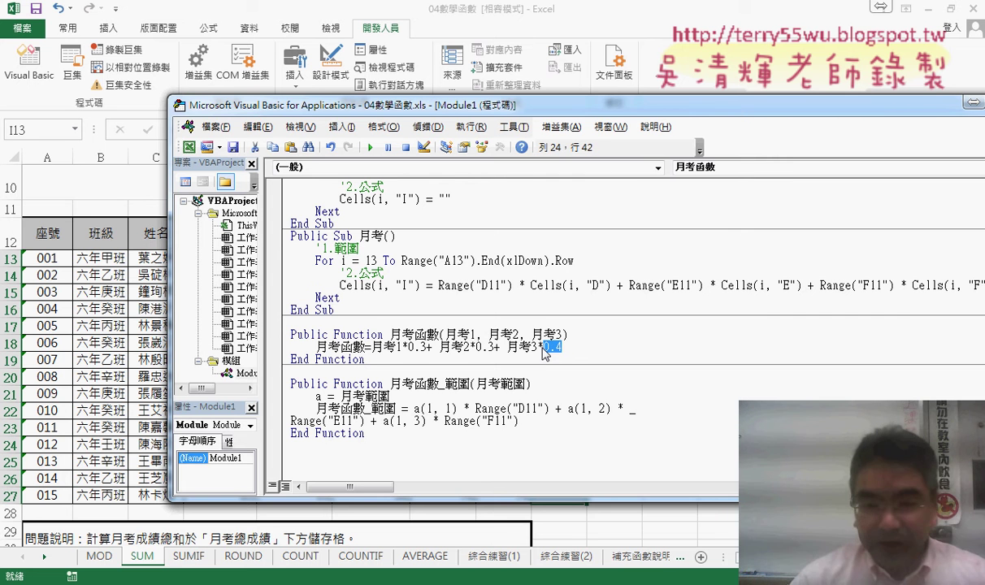
type("40")
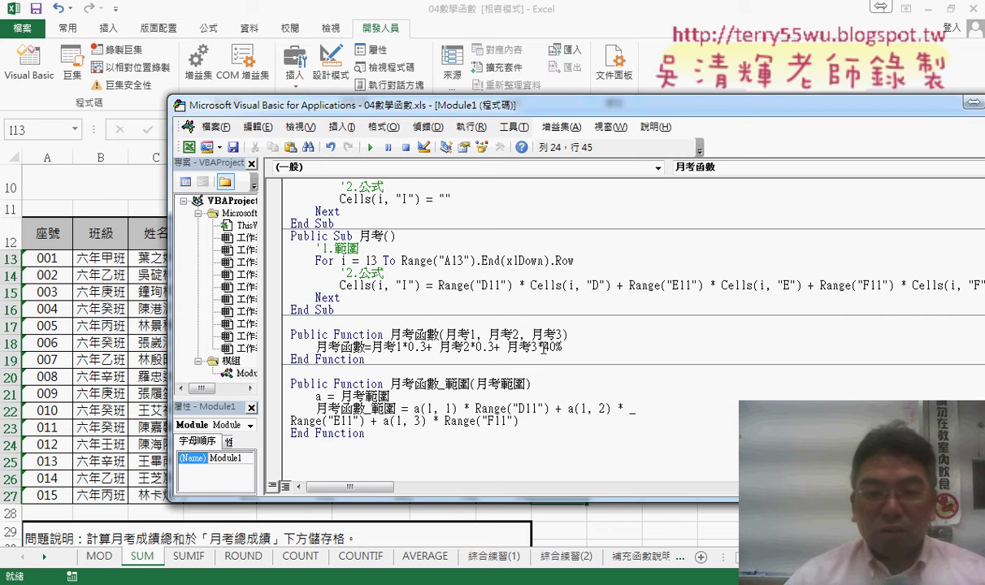
left_click_drag(558, 347, 563, 347)
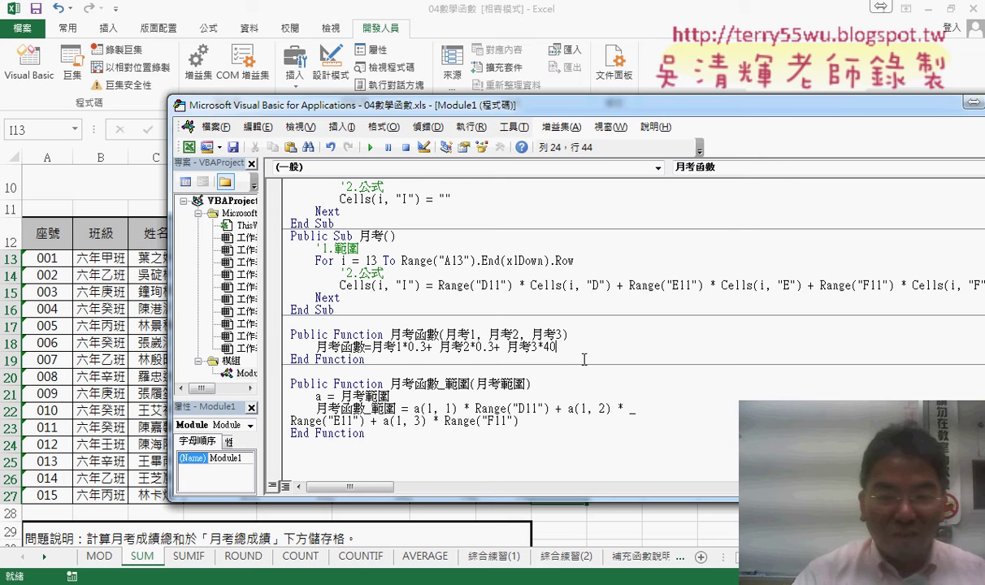
key("BackSpace")
key("BackSpace")
type(".")
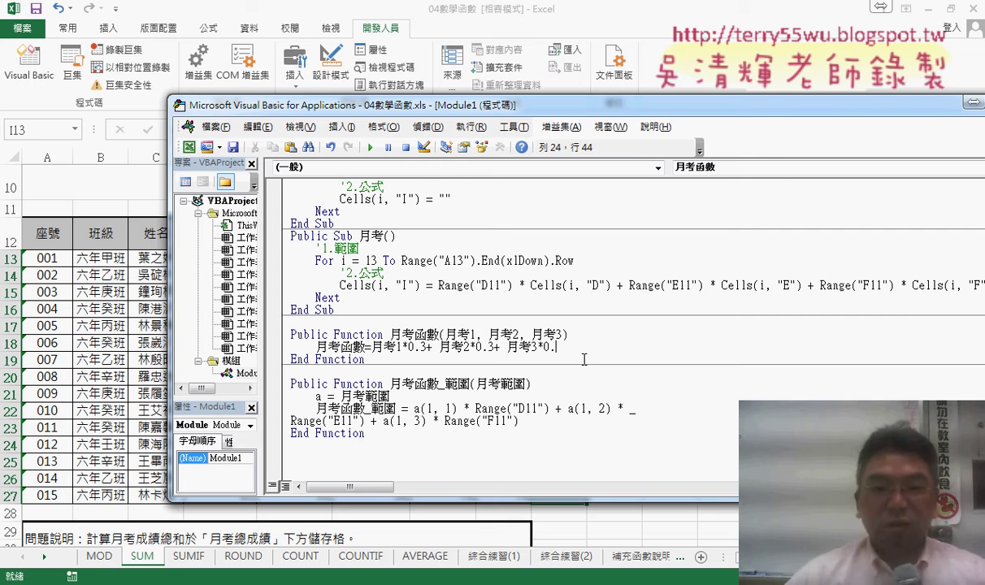
type("4")
left_click(591, 459)
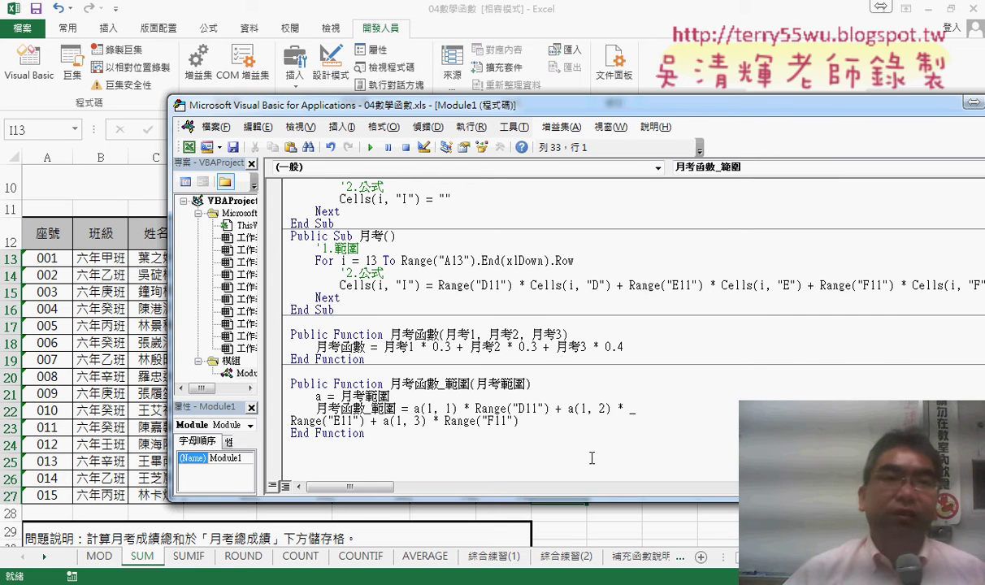
- Set a breakpoint on the weighted-total line and switch back to the worksheet with Alt+F11
left_click_drag(383, 346, 661, 358)
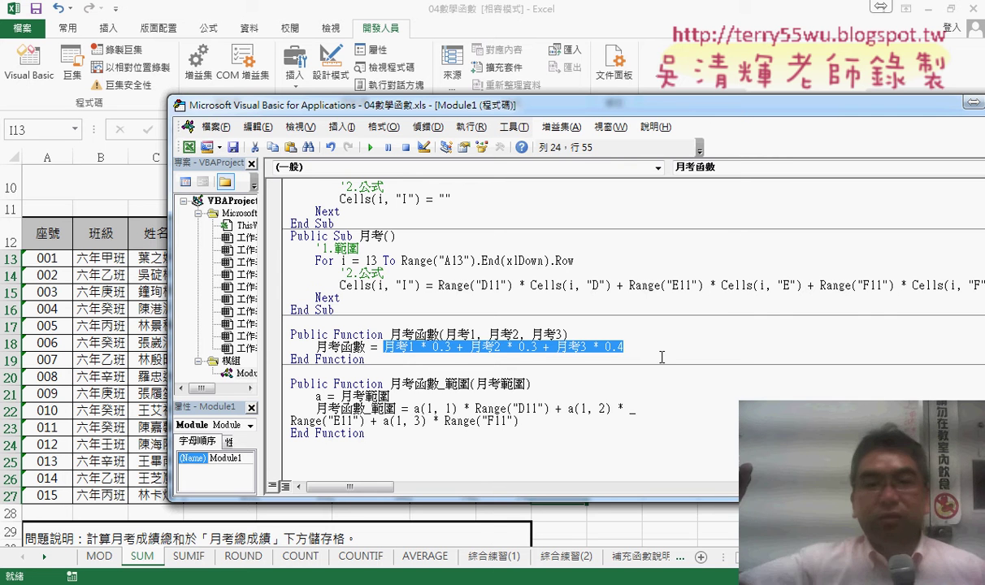
left_click(281, 349)
key("alt+F11")
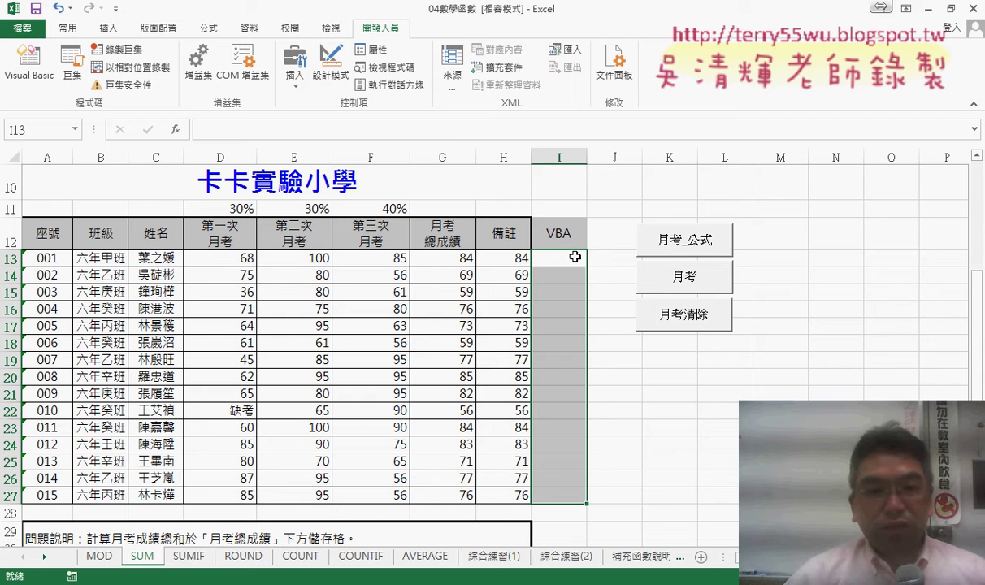
- Enter =月考函數(D13,E13,F13) in I13, pausing the code at the function's breakpoint
left_click(575, 257)
left_click(176, 130)
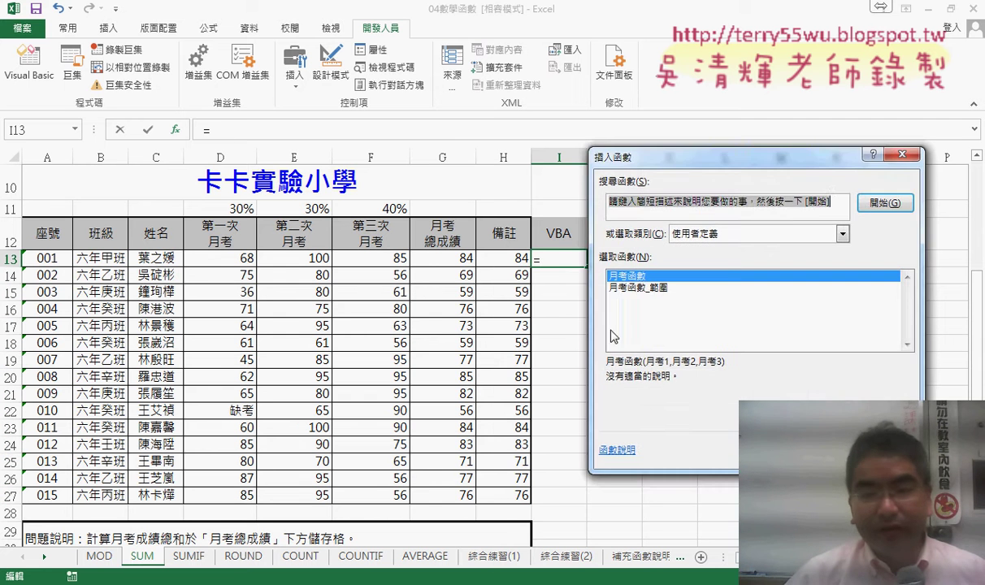
double_click(634, 277)
left_click(244, 260)
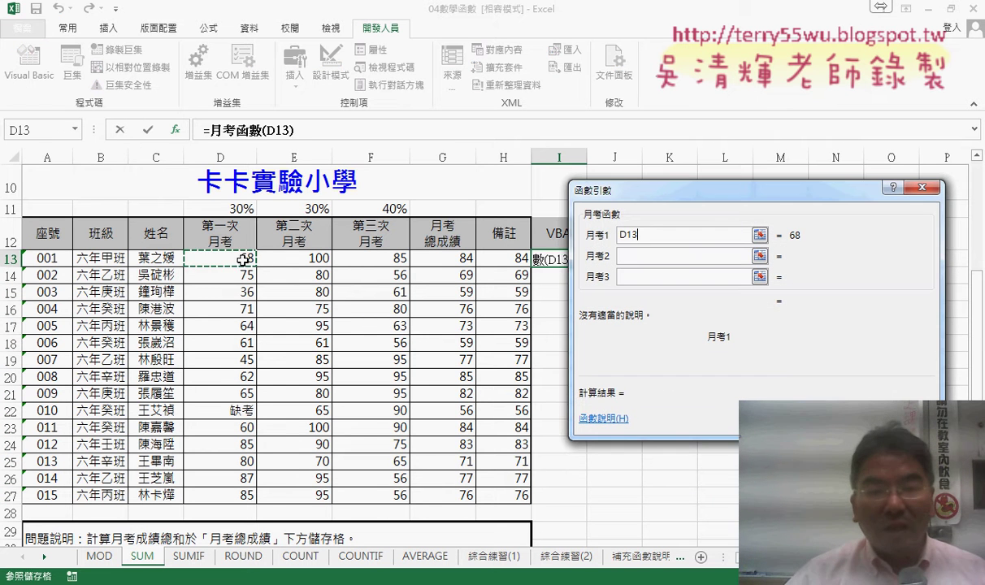
left_click(278, 258)
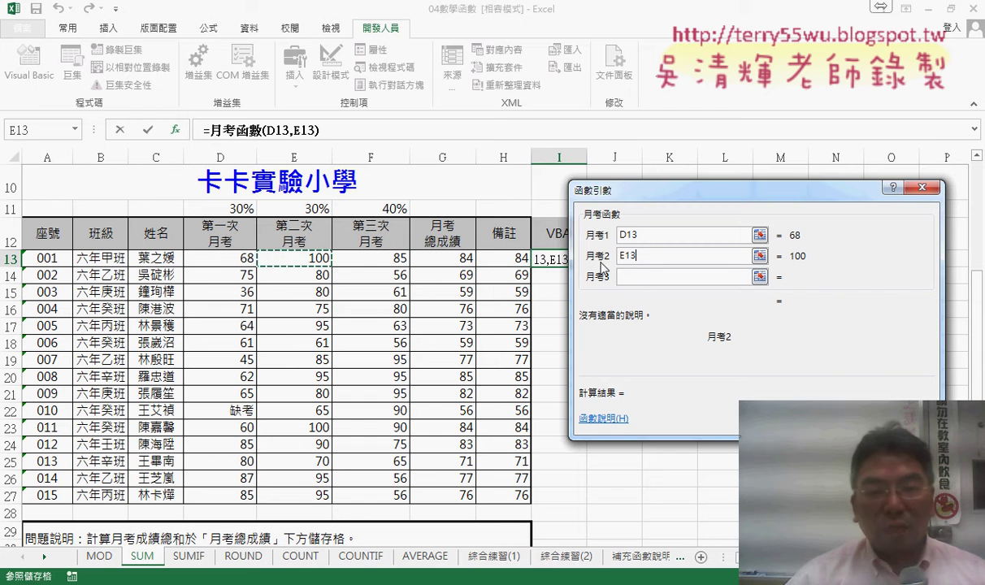
left_click(645, 279)
left_click(370, 258)
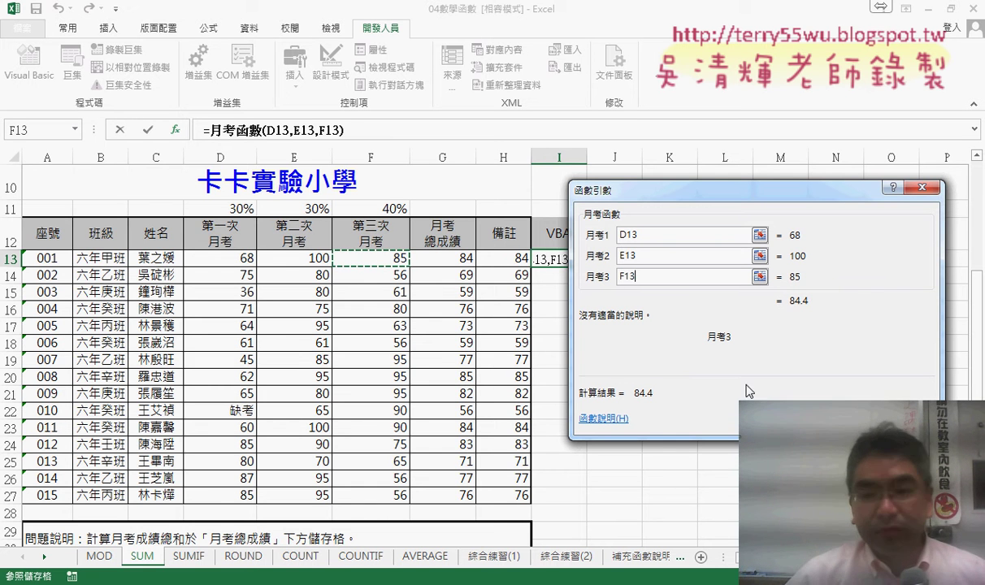
key("Return")
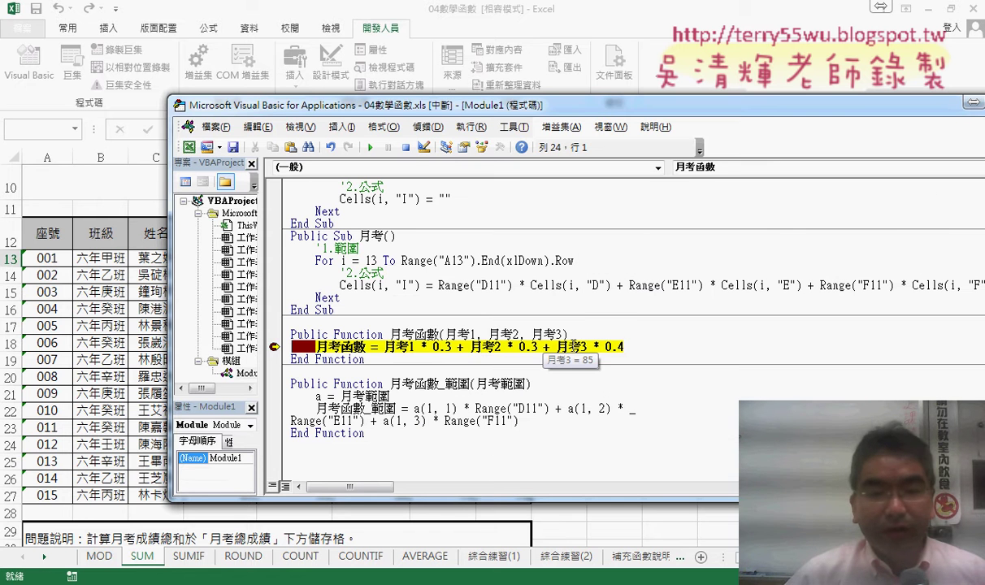
- Check the weighted expression's value of 84.4, step to End Function, and move the code window aside
left_click_drag(633, 347, 385, 347)
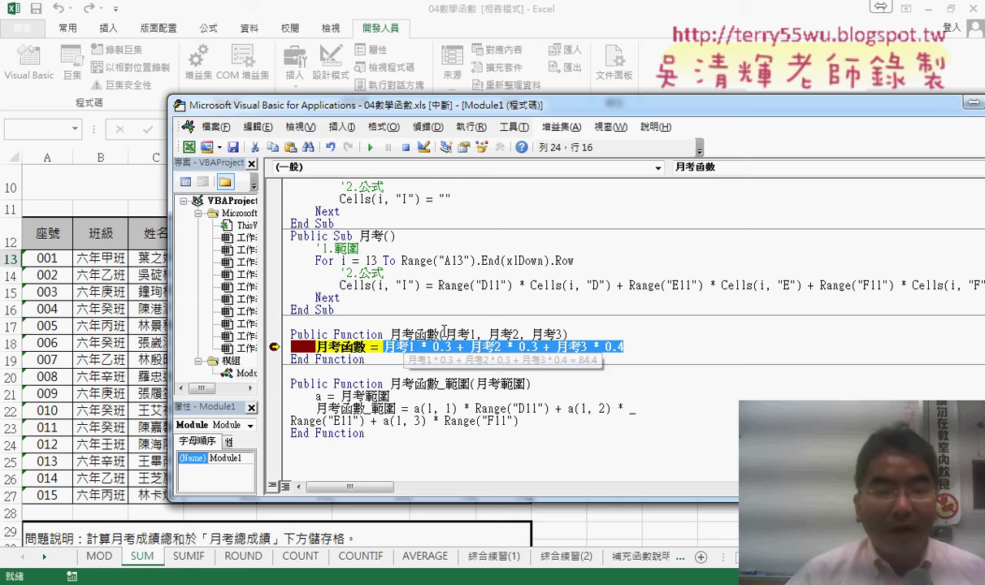
mouse_move(355, 342)
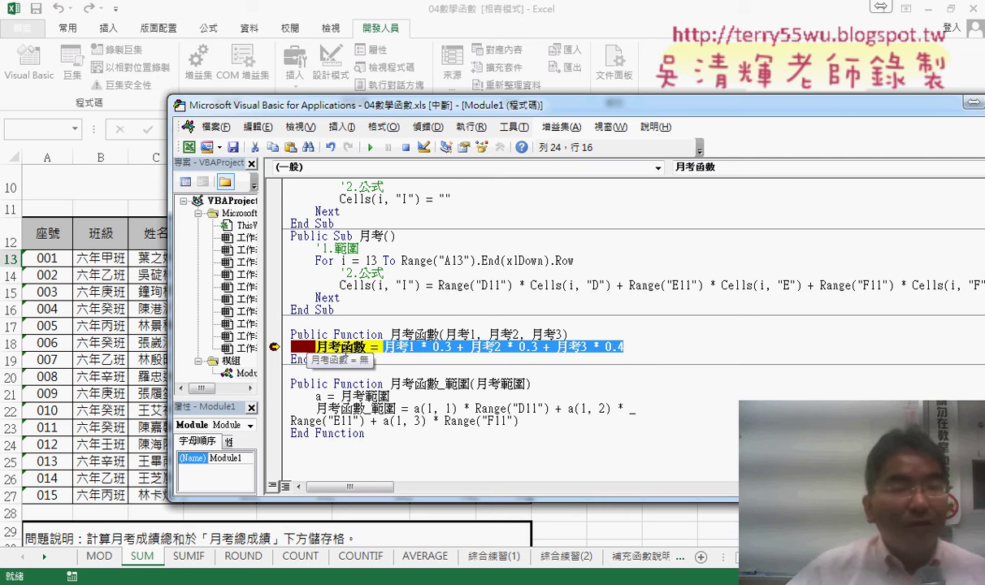
key("F8")
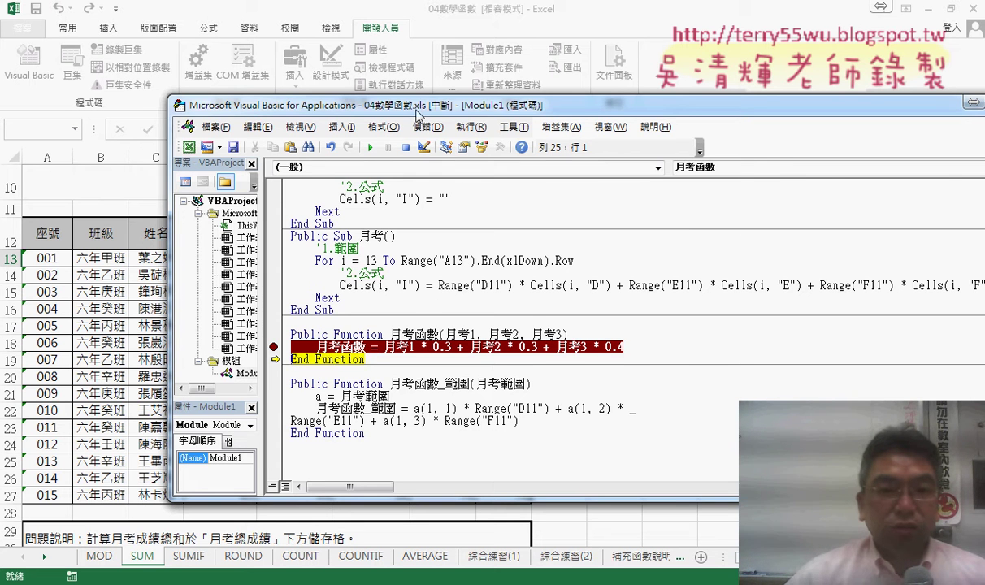
left_click_drag(398, 104, 770, 126)
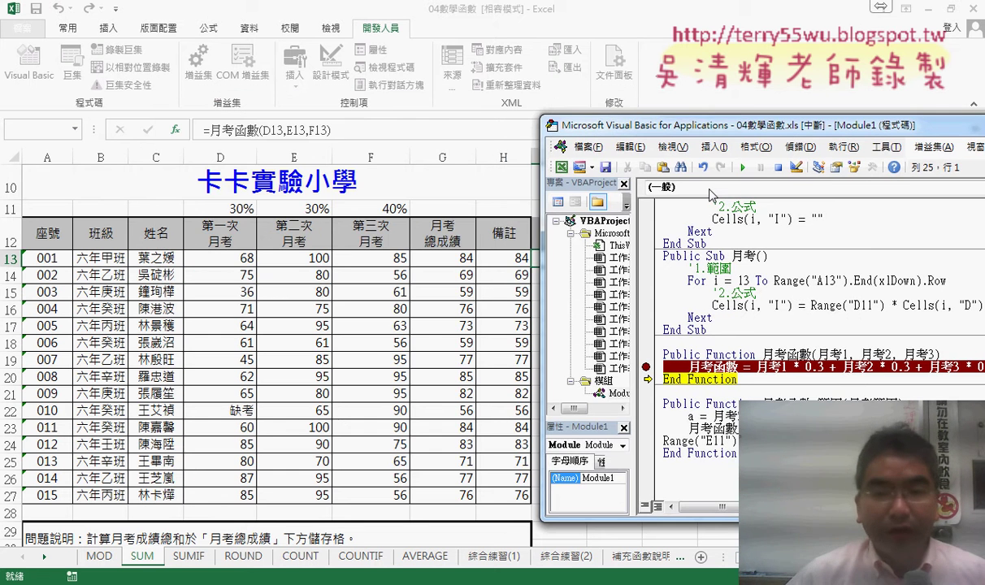
- Resume the code so I13 gets its 84.4 result, with column I visible beside the editor
left_click_drag(692, 128, 769, 132)
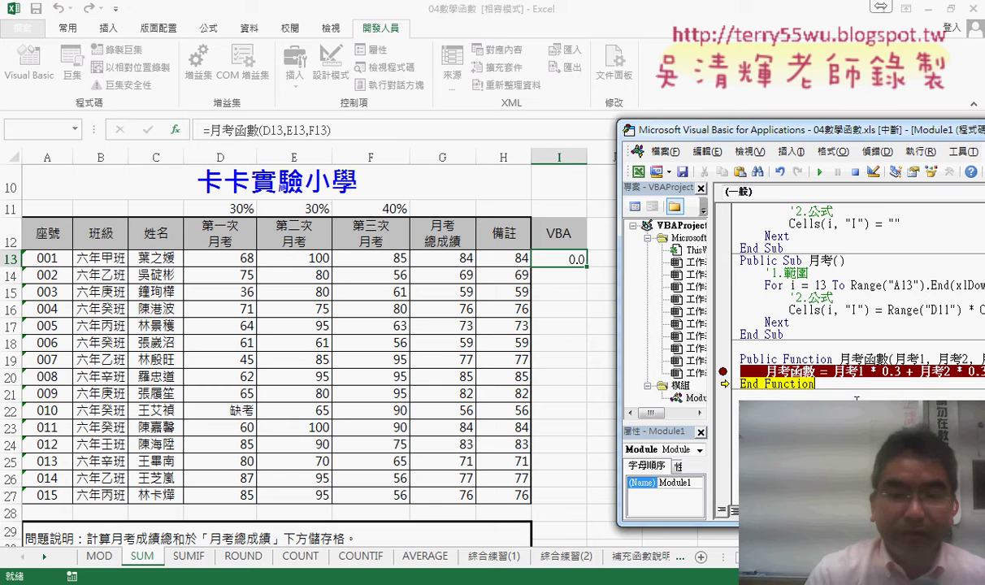
key("F8")
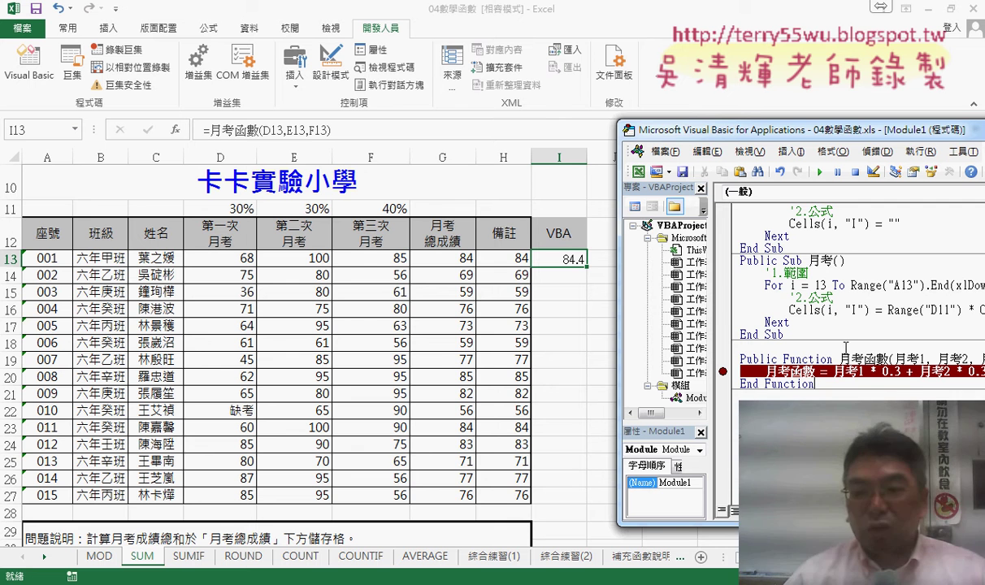
left_click_drag(840, 358, 891, 370)
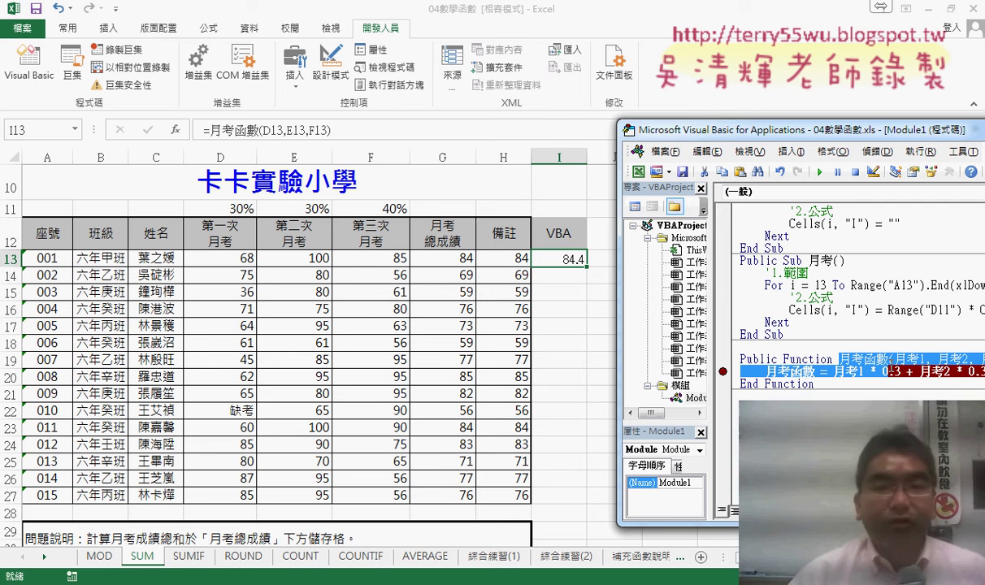
- Fill the 月考函數 formula down to I27, clear the breakpoint, and resume execution
double_click(587, 268)
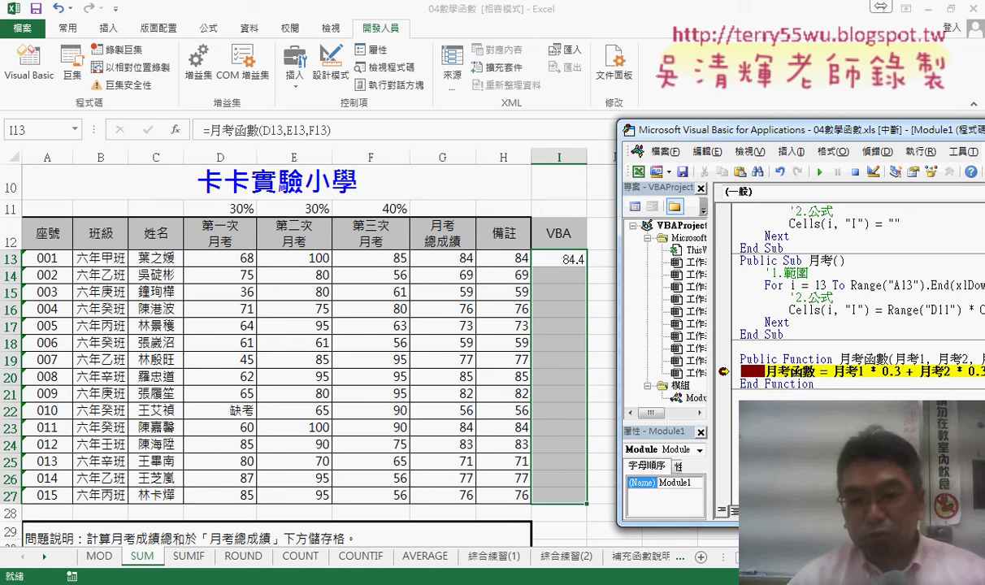
left_click(723, 370)
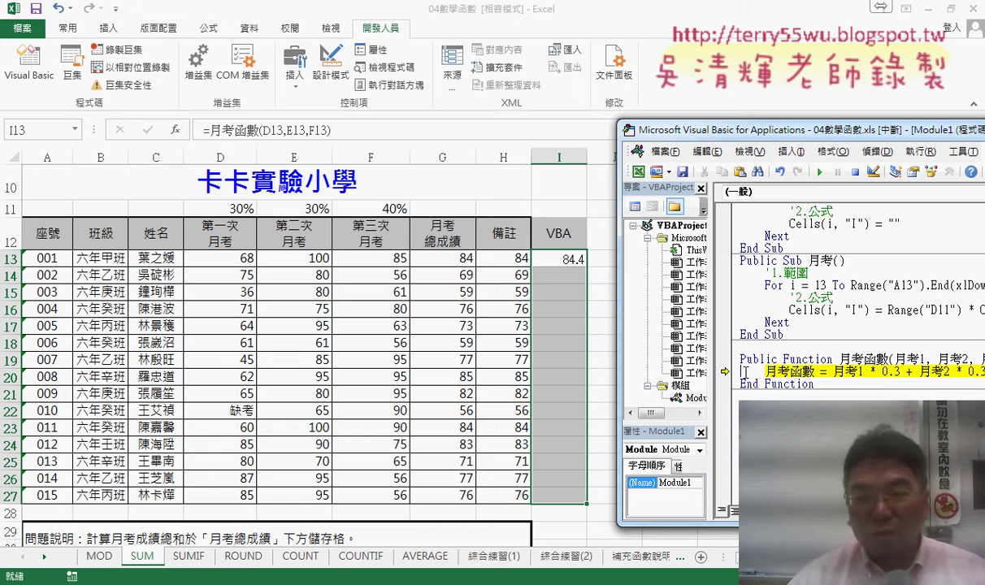
key("F5")
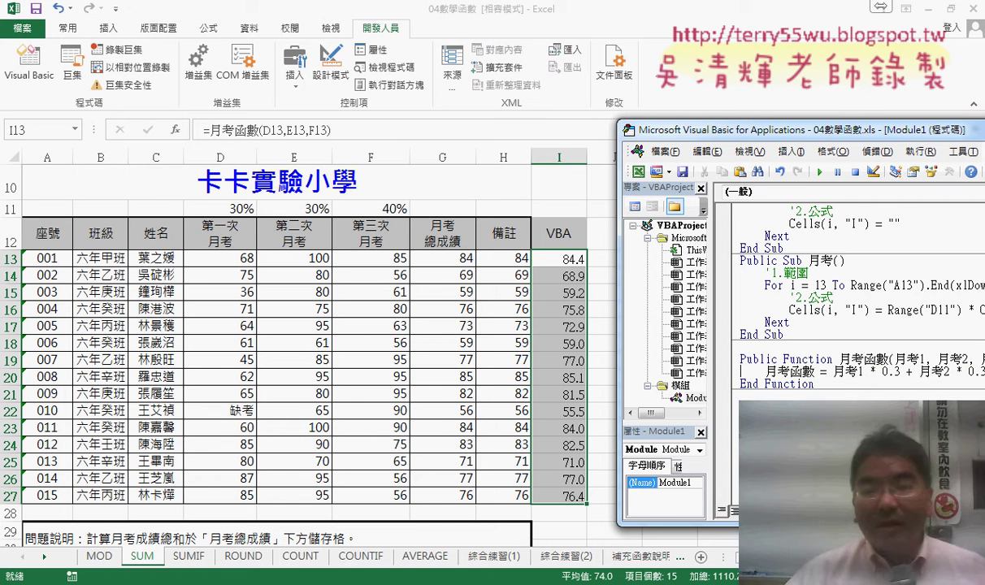
- Show the 月考函數_範圍 code with its 月考範圍 parameter, then select scores D13:F13
left_click_drag(750, 130, 319, 72)
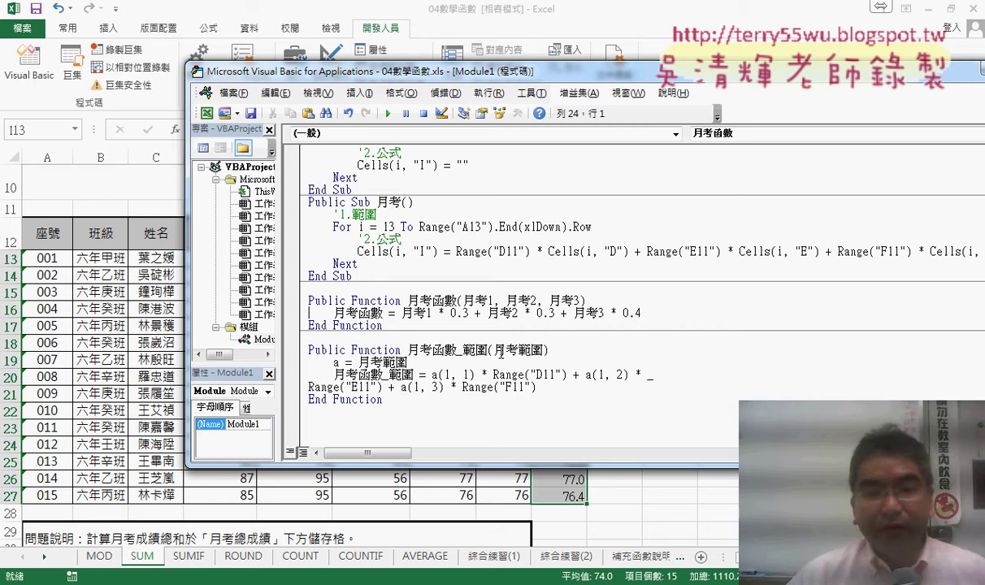
left_click_drag(493, 350, 547, 350)
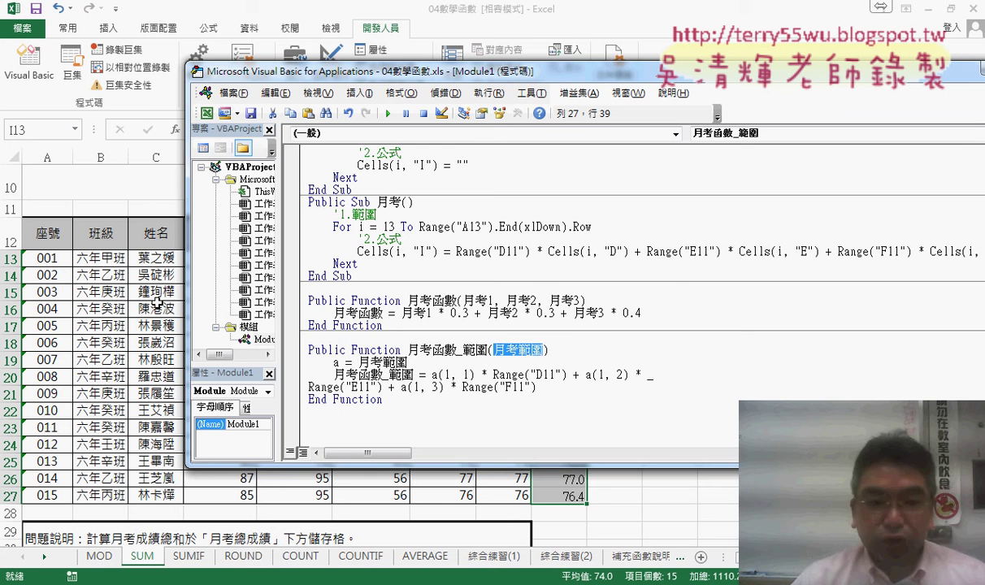
left_click(154, 276)
left_click_drag(249, 260, 385, 259)
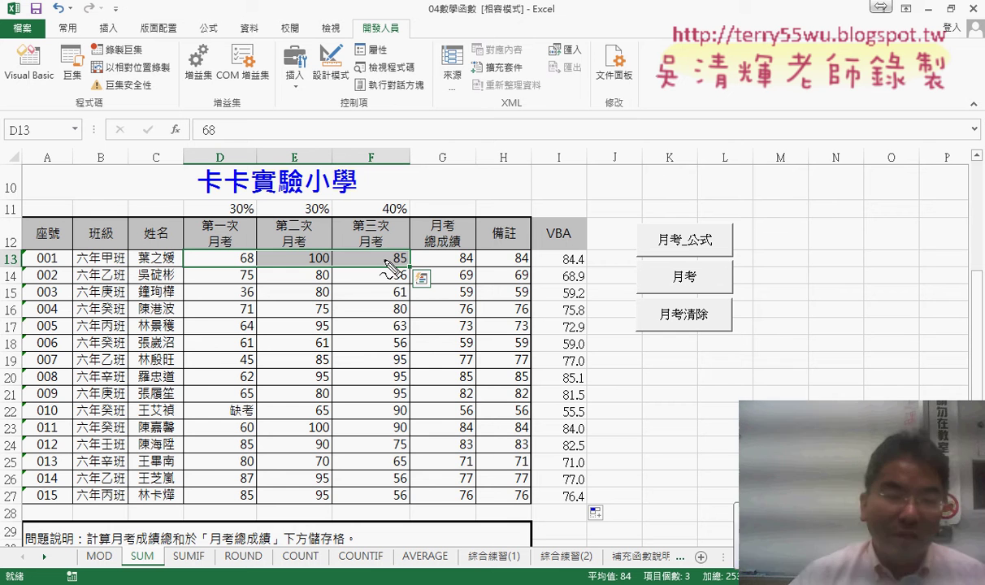
mouse_move(179, 268)
left_mouse_down()
mouse_move(390, 243)
mouse_move(410, 264)
left_mouse_up()
left_click_drag(342, 269, 435, 277)
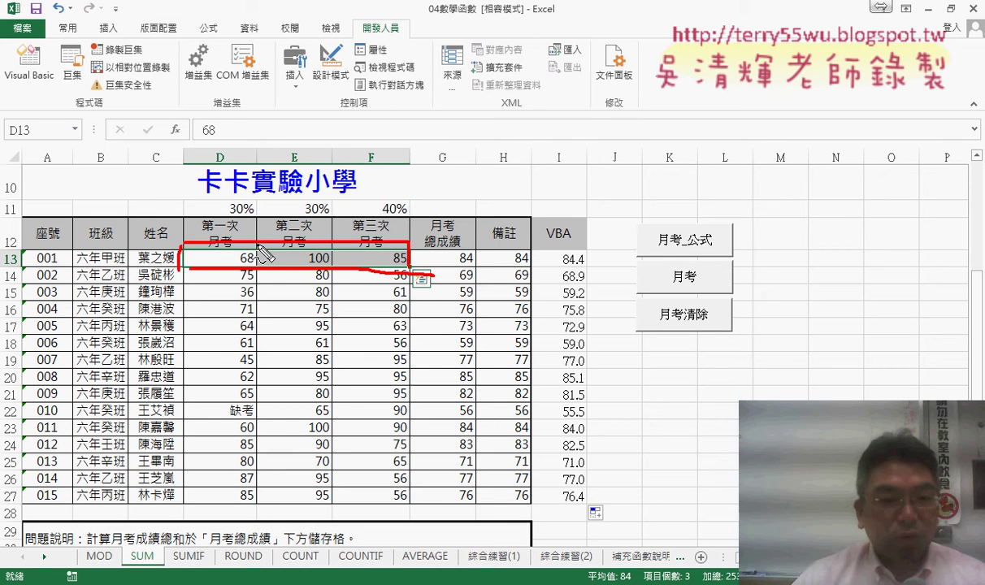
left_click_drag(256, 243, 255, 269)
left_click_drag(328, 242, 326, 268)
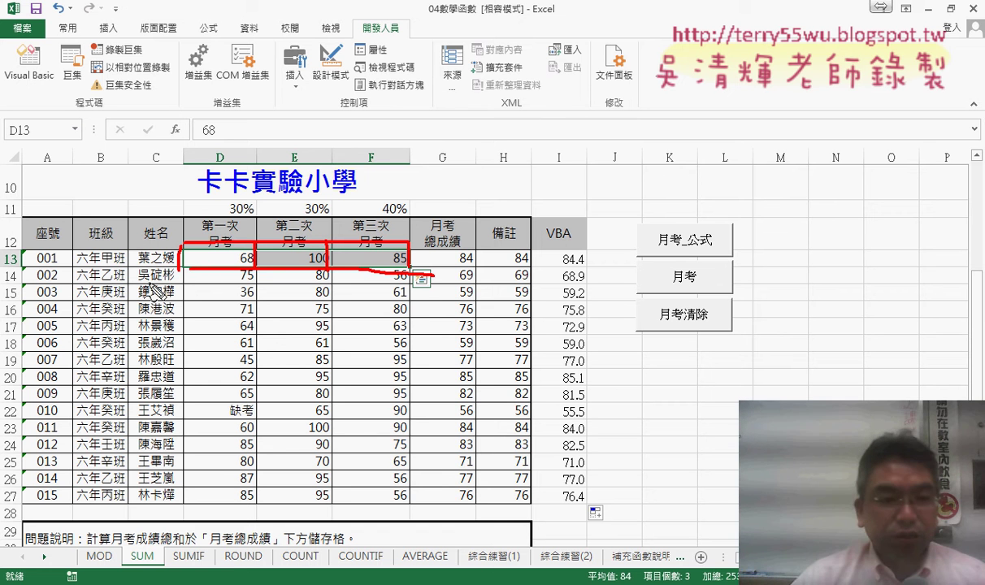
mouse_move(130, 280)
left_mouse_down()
mouse_move(114, 302)
mouse_move(175, 259)
mouse_move(151, 314)
mouse_move(197, 316)
left_mouse_up()
left_click_drag(209, 281, 213, 317)
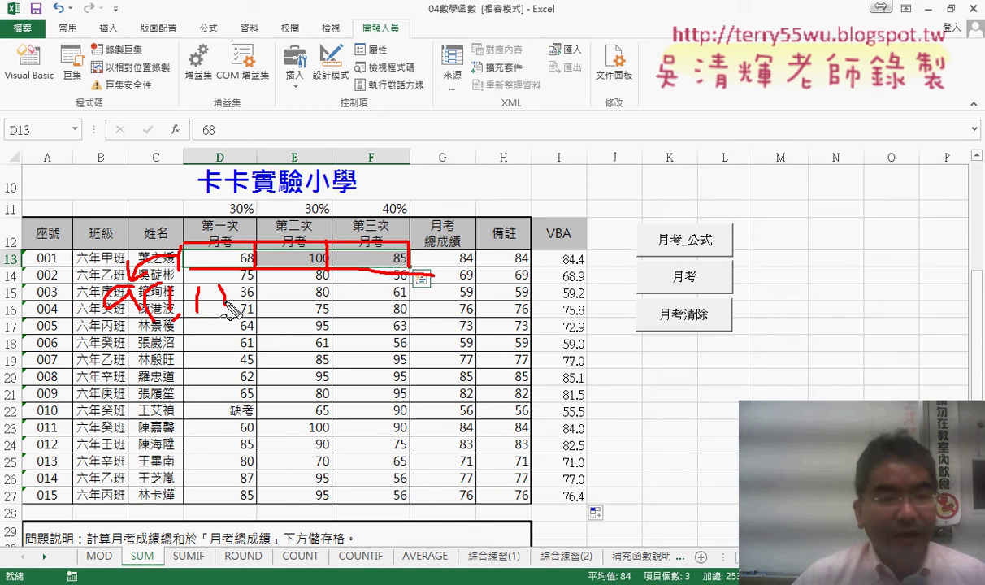
left_click_drag(150, 236, 168, 257)
left_click_drag(217, 210, 225, 235)
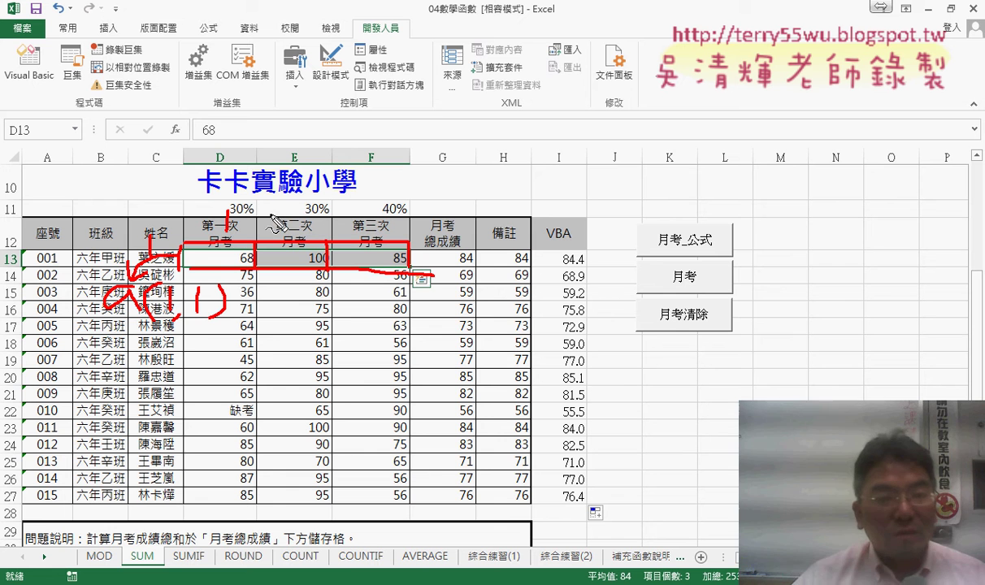
left_click_drag(270, 213, 367, 226)
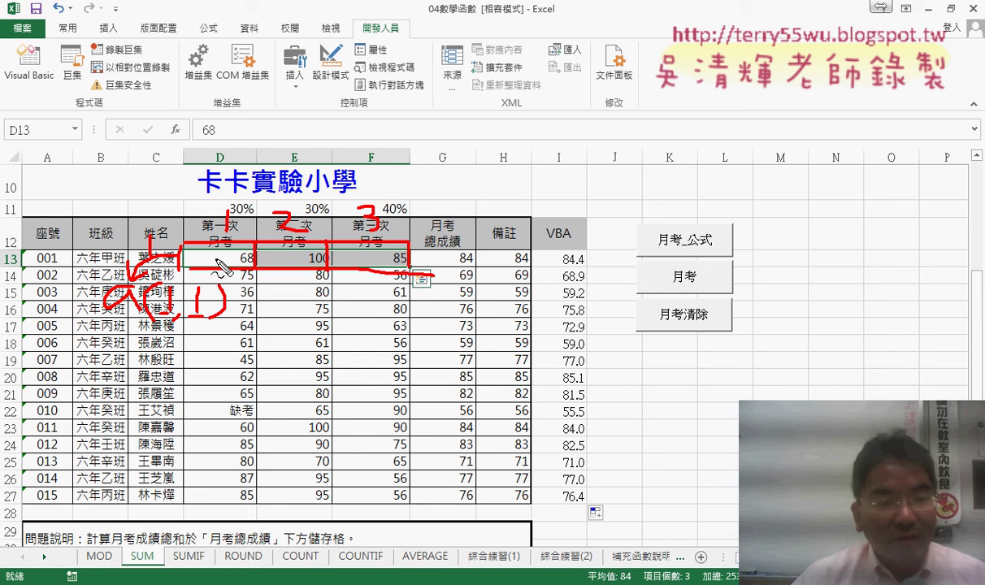
left_click_drag(241, 258, 175, 282)
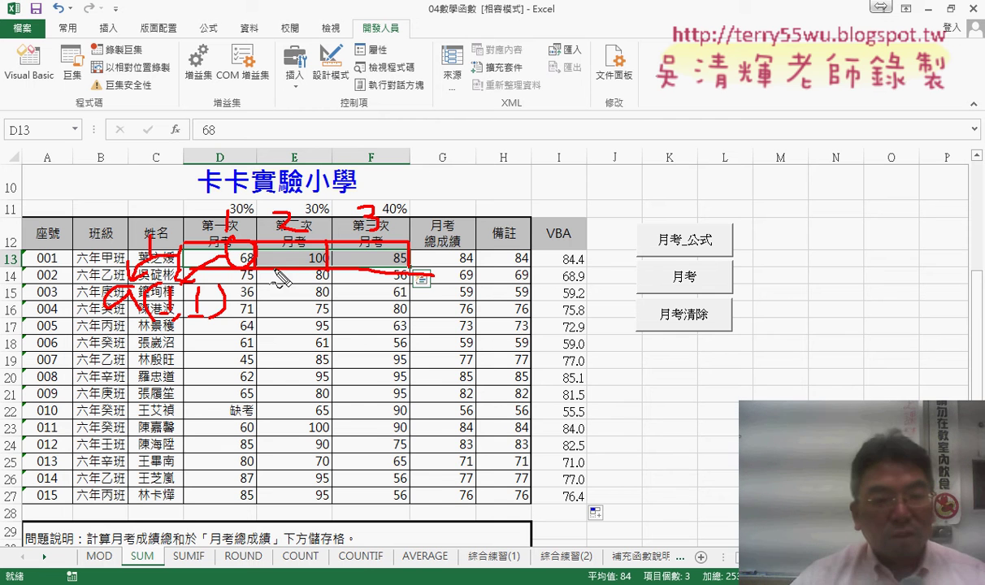
left_click_drag(299, 242, 299, 276)
mouse_move(275, 316)
left_mouse_down()
mouse_move(277, 329)
mouse_move(292, 334)
left_mouse_up()
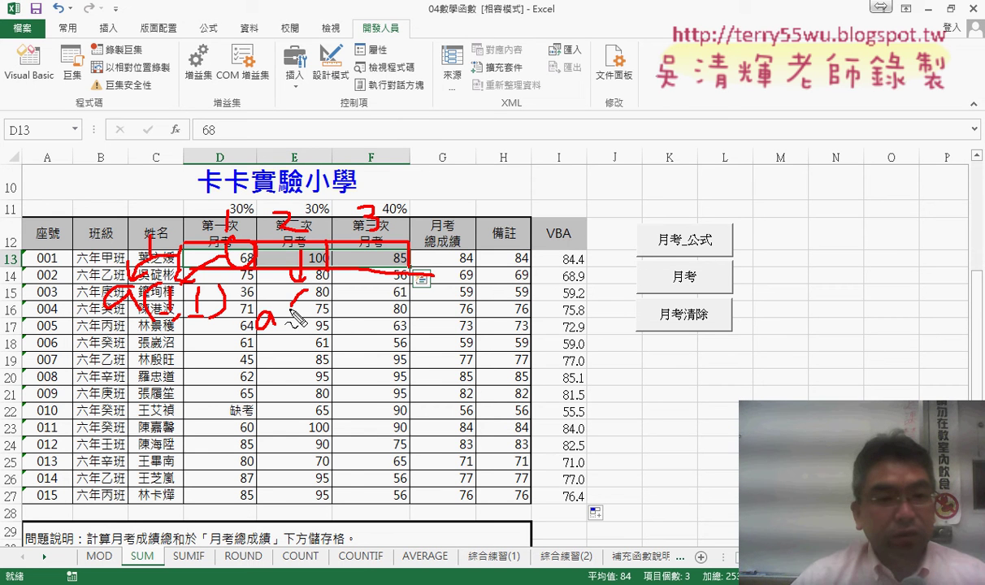
mouse_move(315, 296)
left_mouse_down()
mouse_move(314, 334)
mouse_move(346, 352)
left_mouse_up()
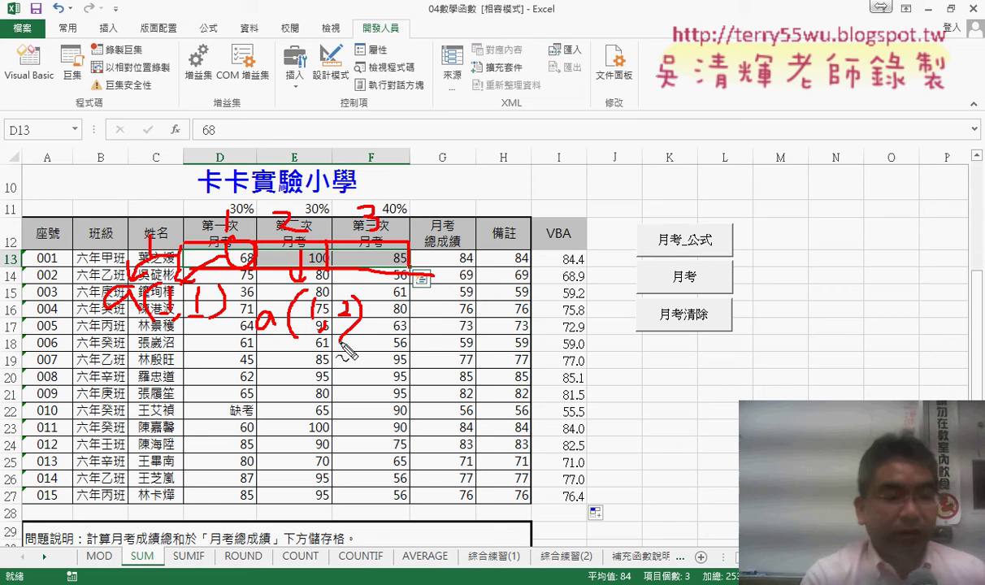
key("Escape")
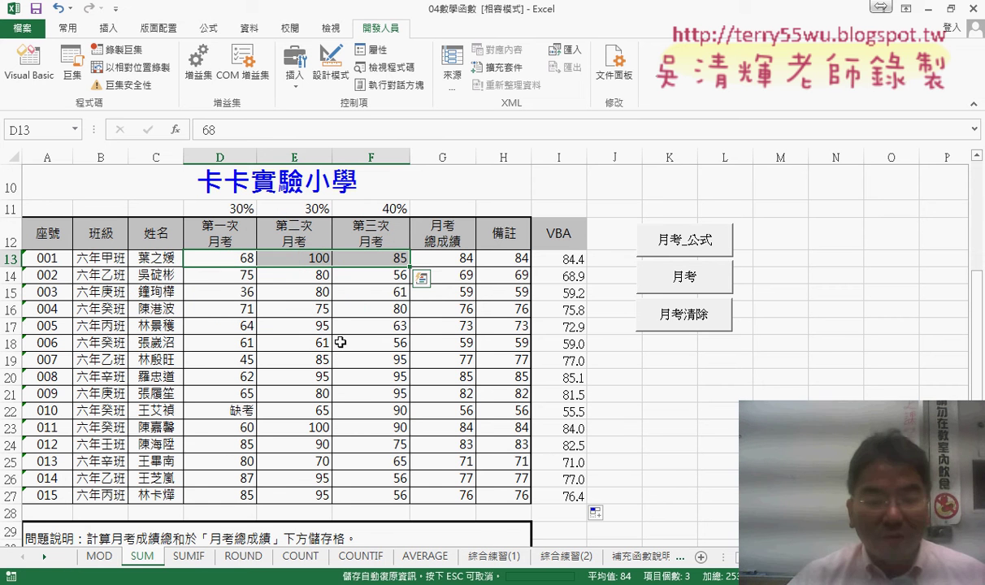
- In the VBA editor, delete the trailing ' _' on line 28 so 月考函數_範圍's formula is one line
left_click(328, 504)
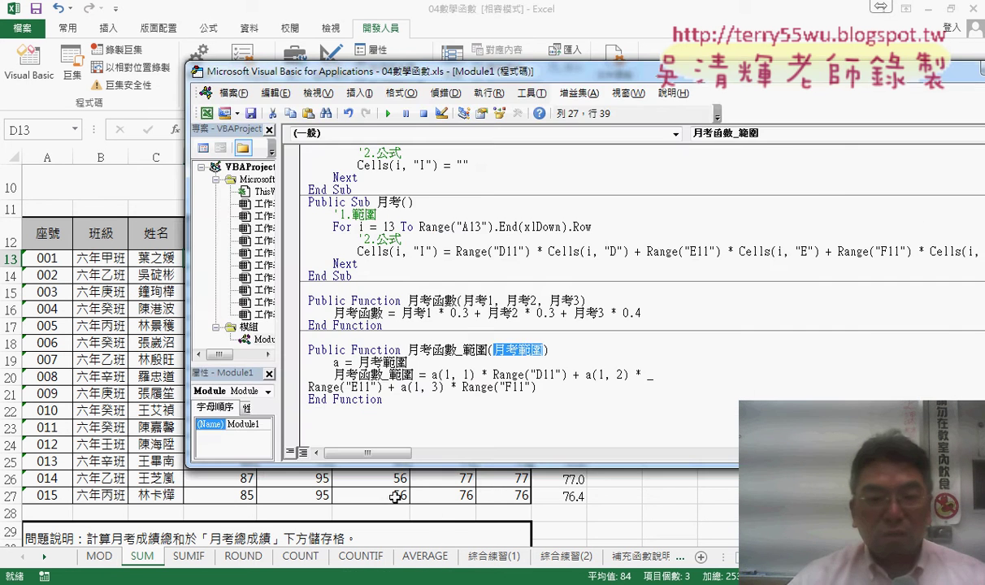
left_click_drag(382, 325, 300, 291)
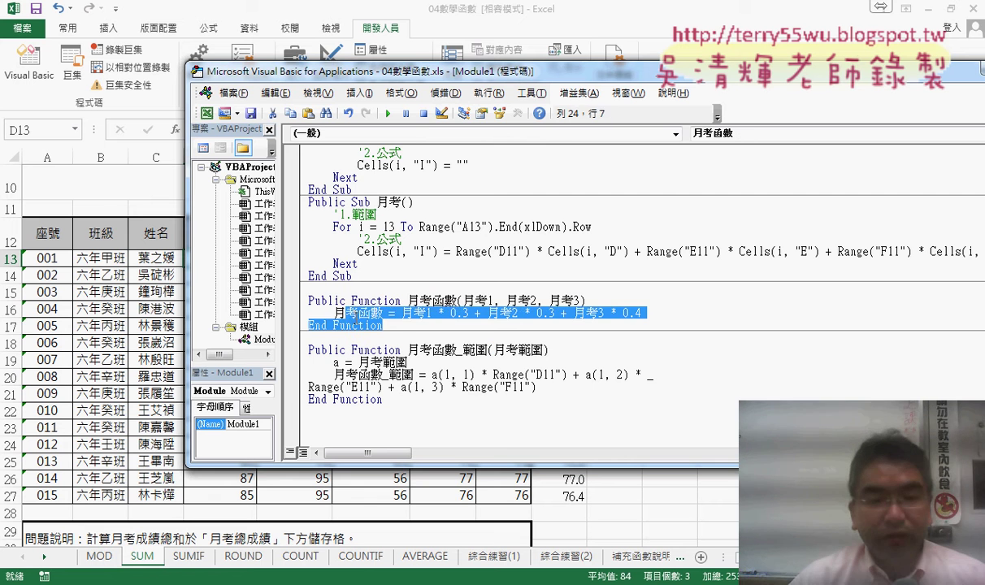
left_click_drag(456, 350, 543, 350)
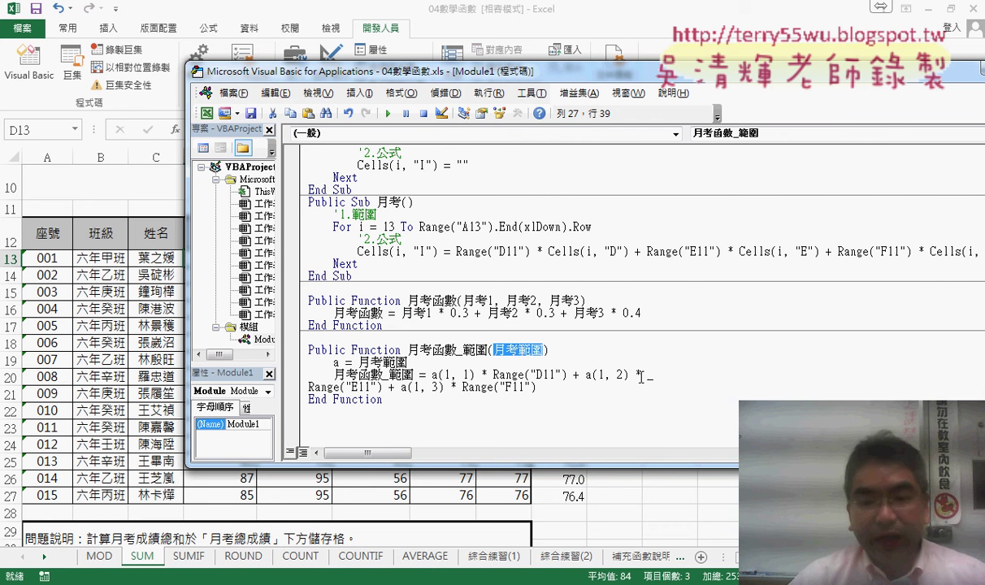
left_click_drag(647, 377, 678, 380)
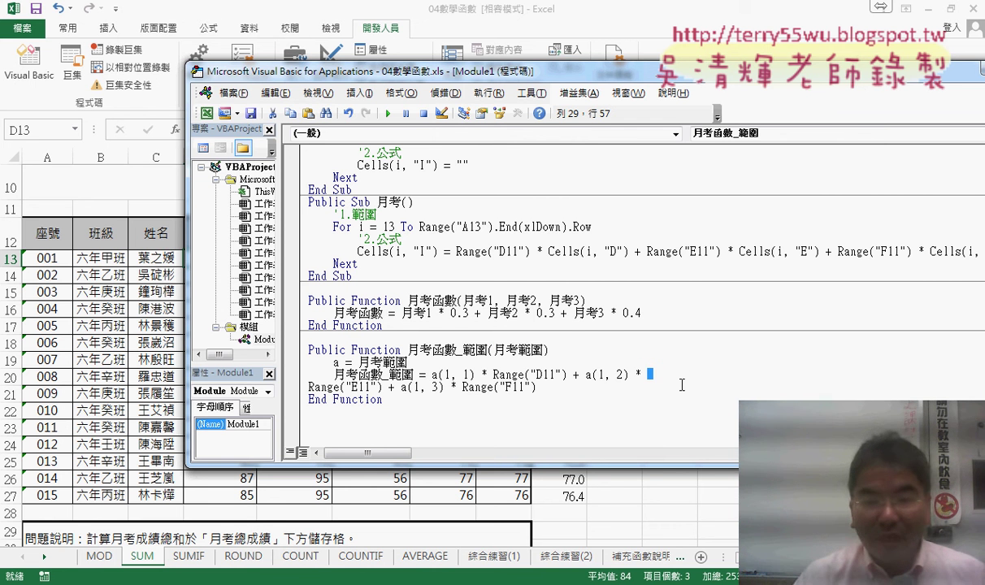
key("Delete")
key("Delete")
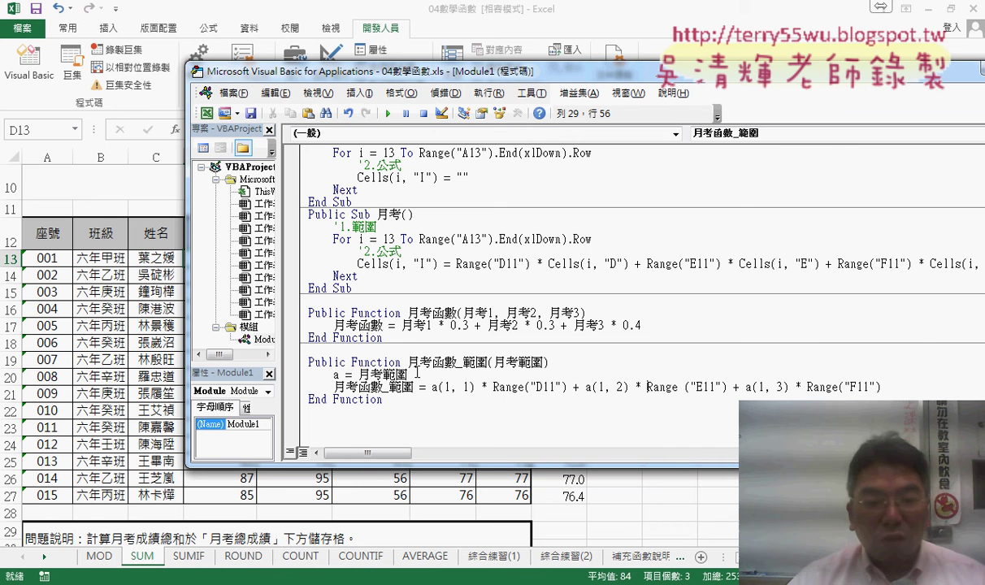
left_click_drag(416, 374, 370, 375)
double_click(336, 374)
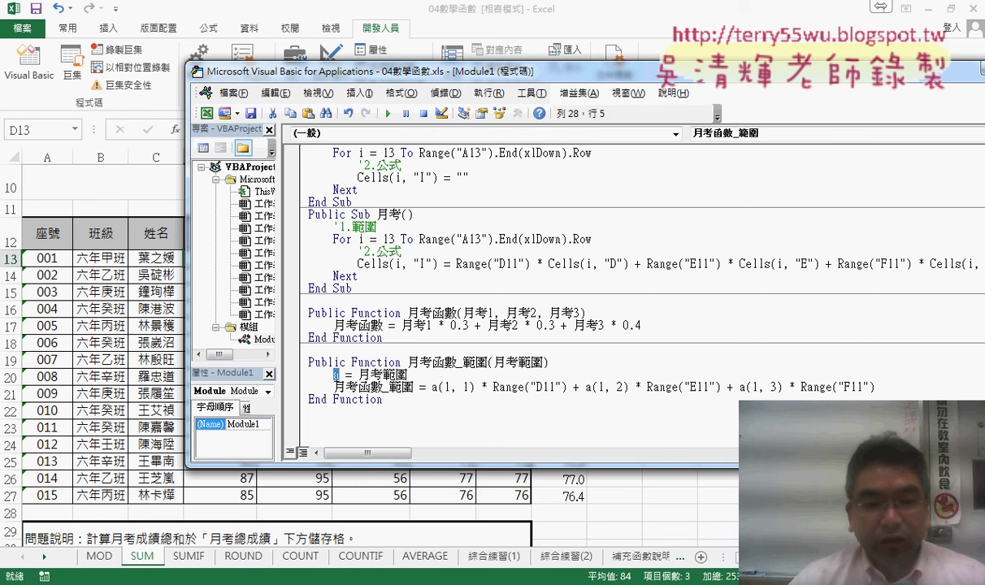
left_click_drag(432, 389, 463, 388)
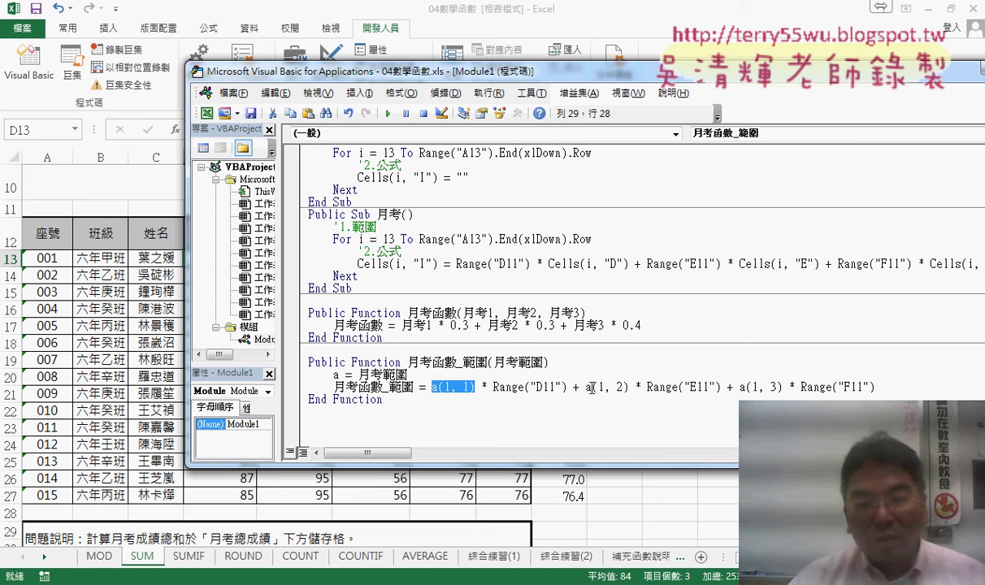
left_click_drag(586, 388, 611, 388)
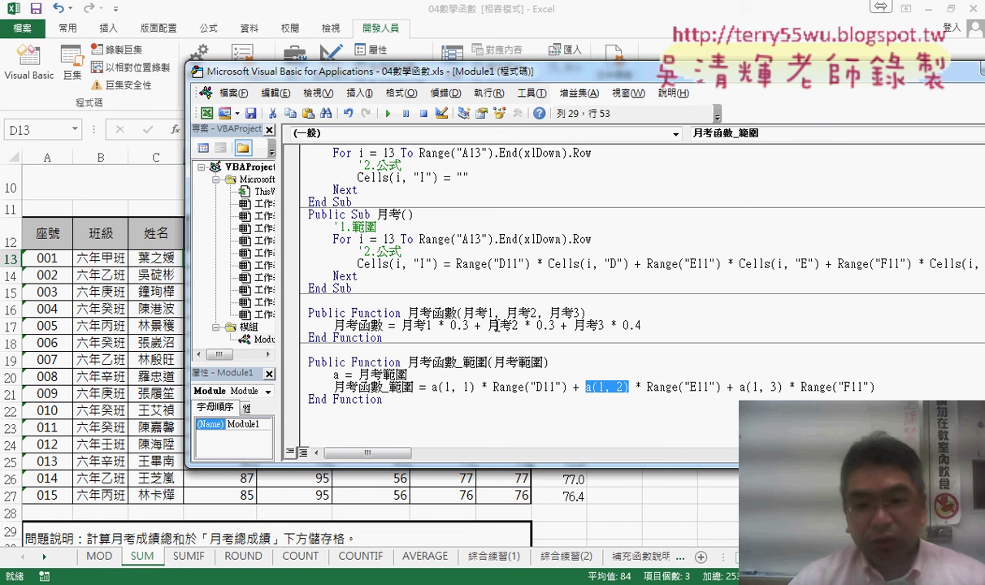
left_click_drag(739, 388, 773, 388)
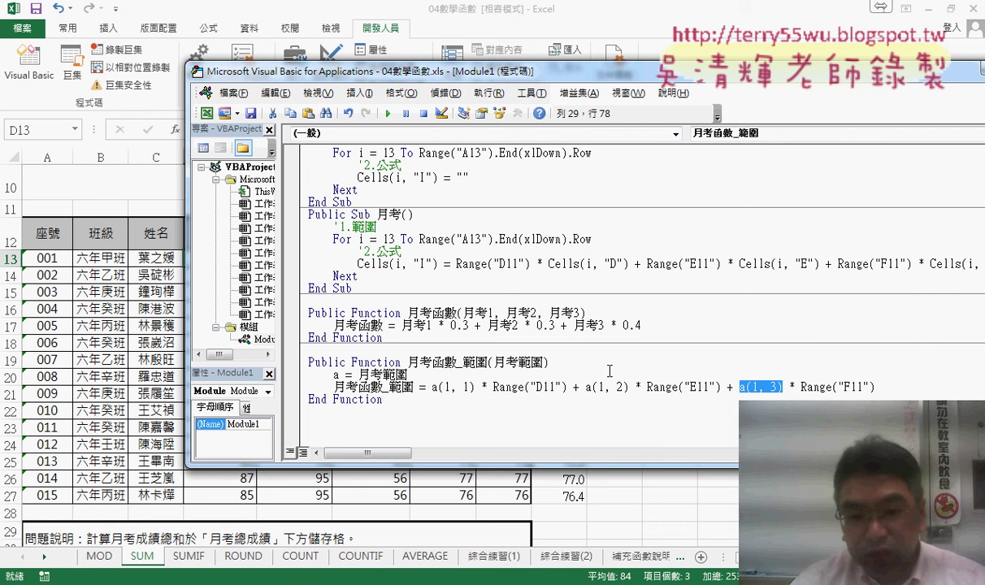
left_click(452, 326)
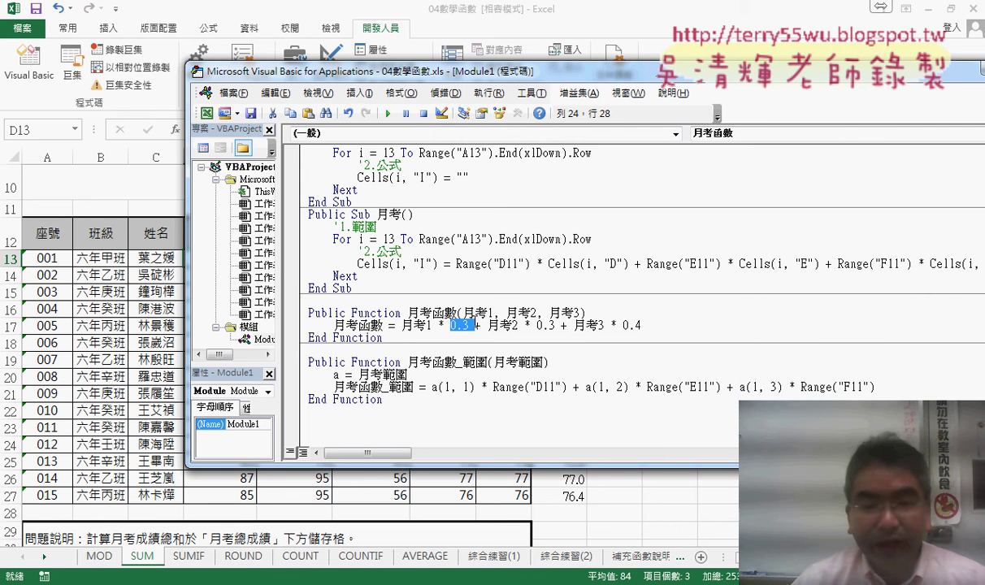
left_click_drag(493, 387, 566, 388)
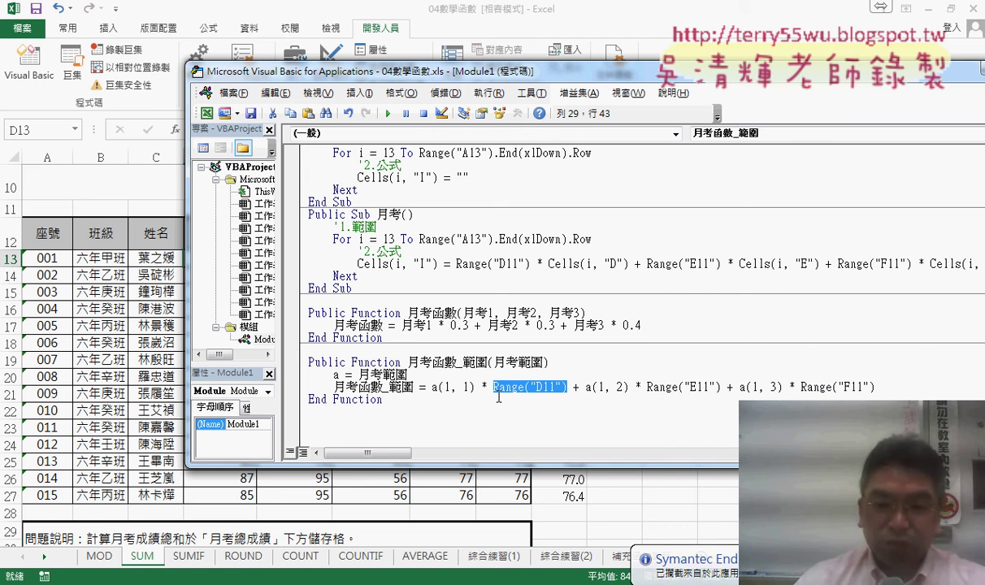
left_click(475, 400)
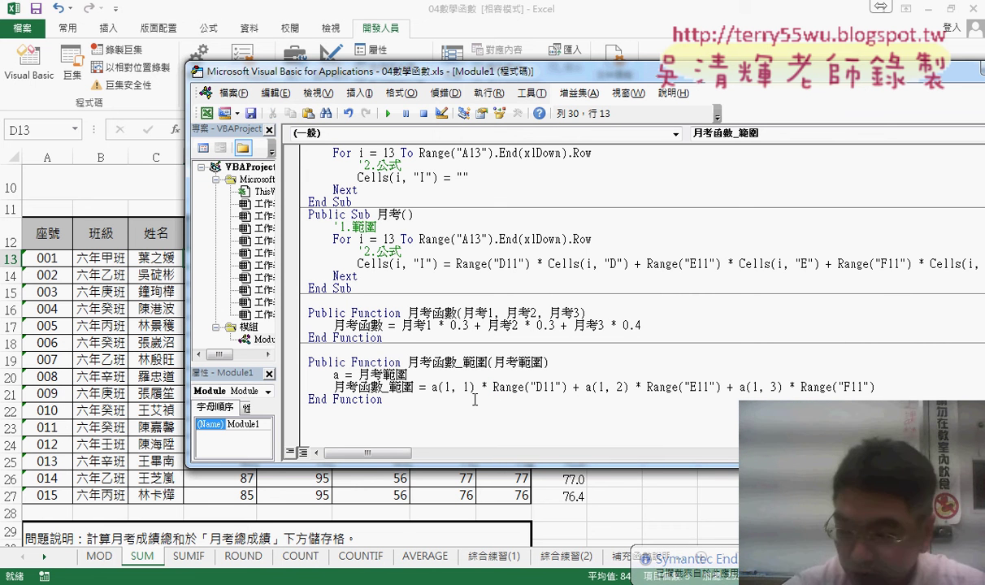